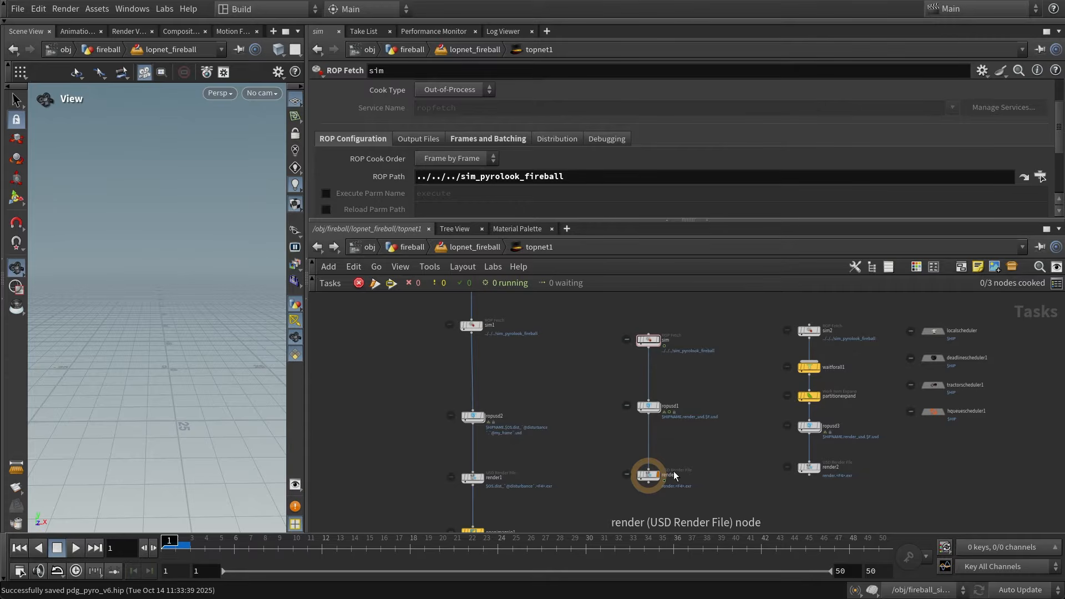
# - Cook the render node of the middle task chain together with its upstream sim and ropusd1 nodes
pyautogui.scroll(3, 653, 503)
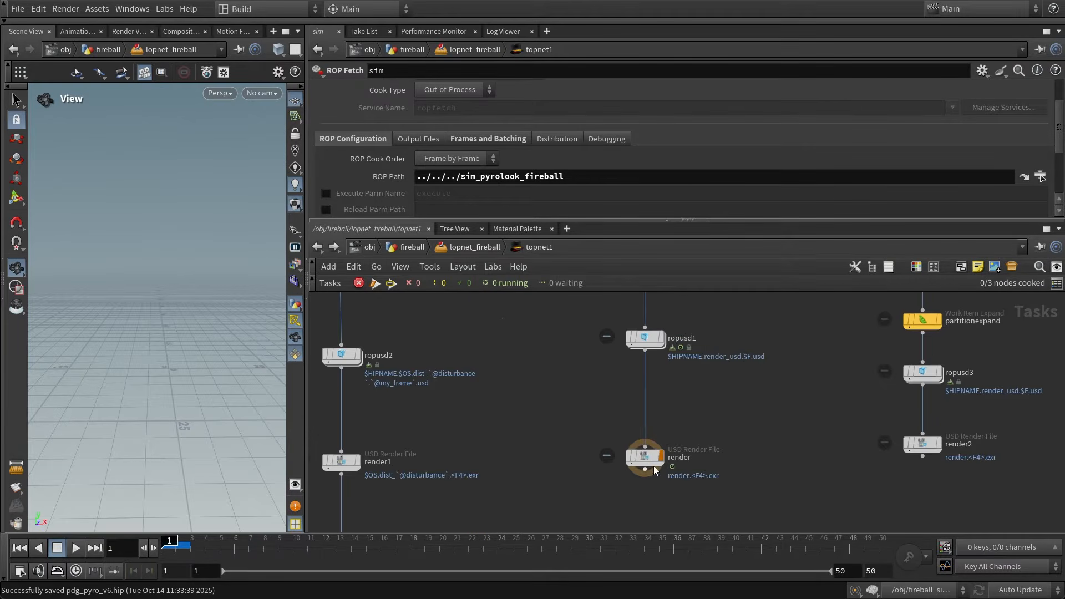
pyautogui.click(652, 460)
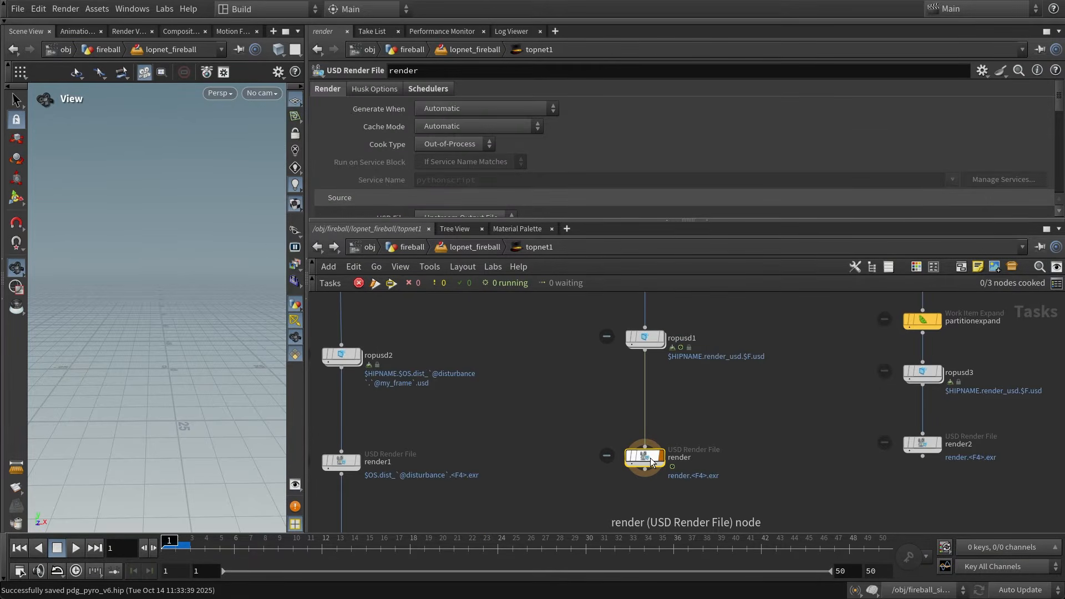
pyautogui.scroll(-2, 650, 459)
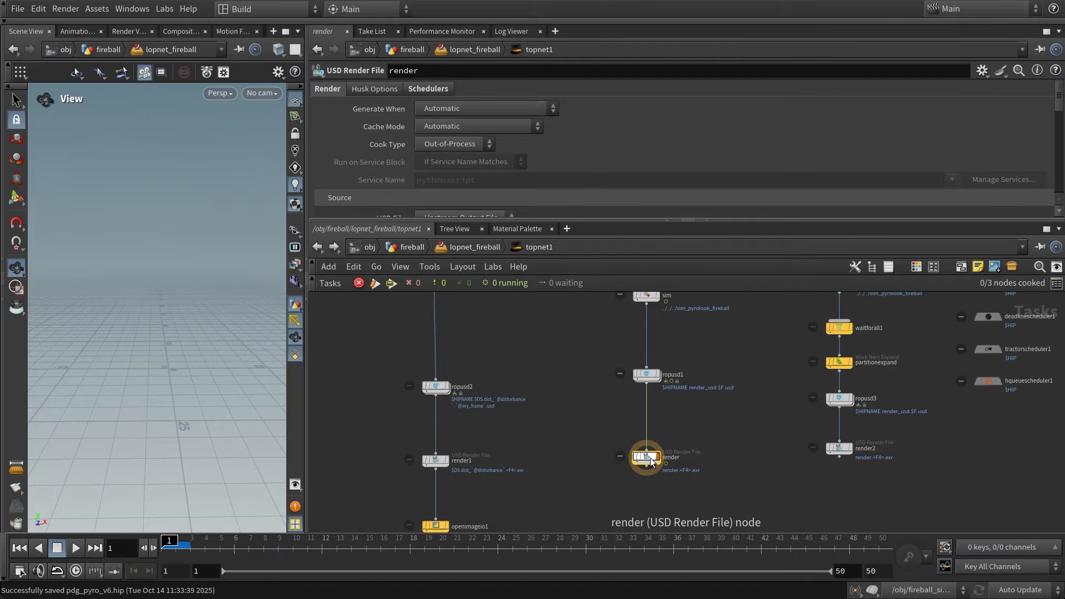
pyautogui.moveTo(645, 460)
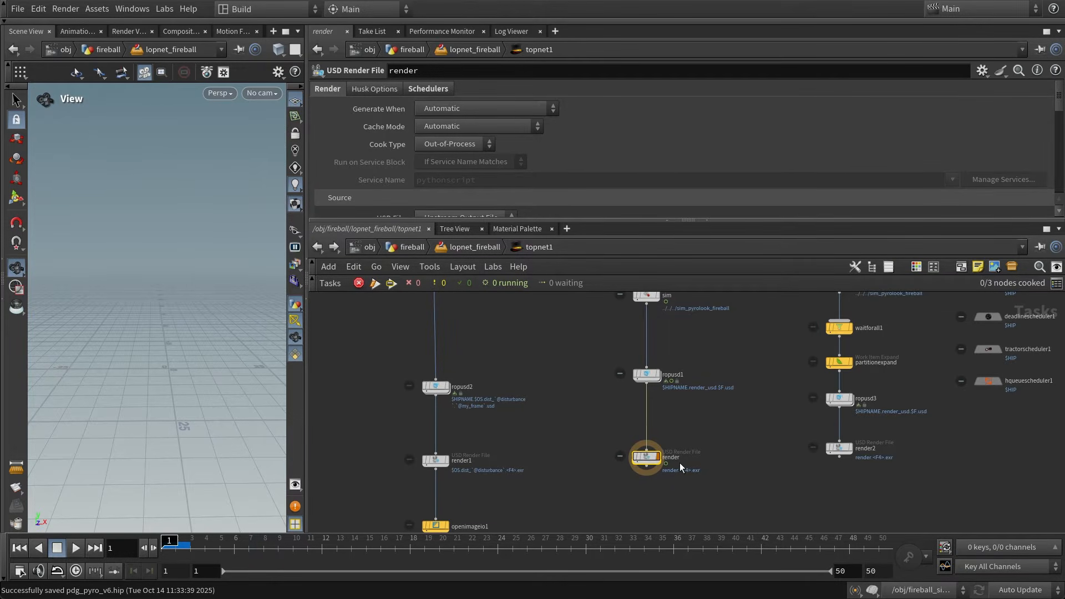
pyautogui.hotkey('shift', 'v')
pyautogui.scroll(-3, 696, 437)
pyautogui.moveTo(697, 434); pyautogui.dragTo(663, 451, button='middle')
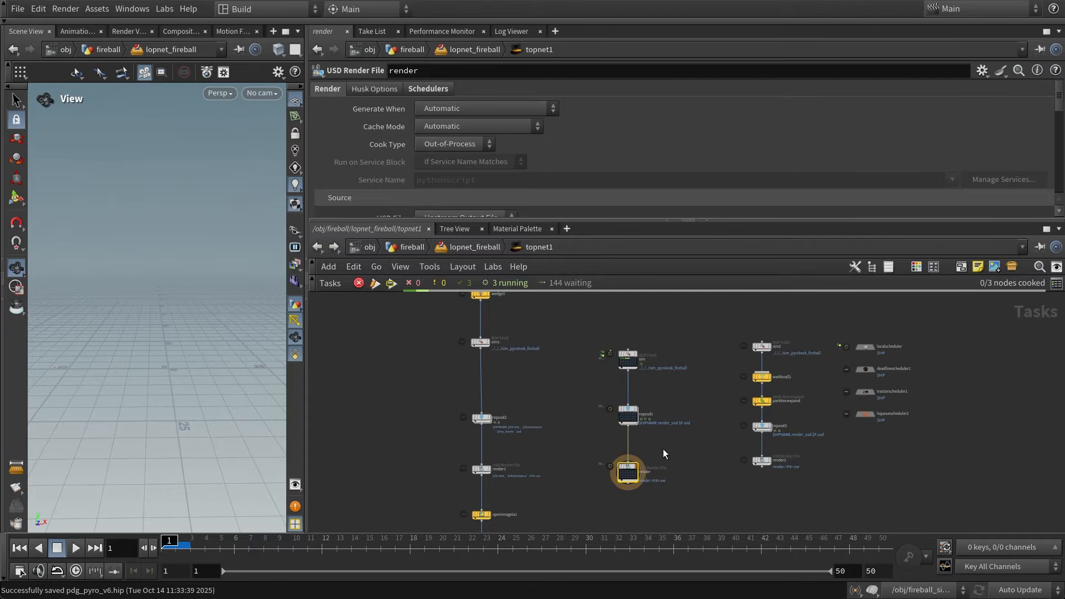
pyautogui.scroll(3, 660, 402)
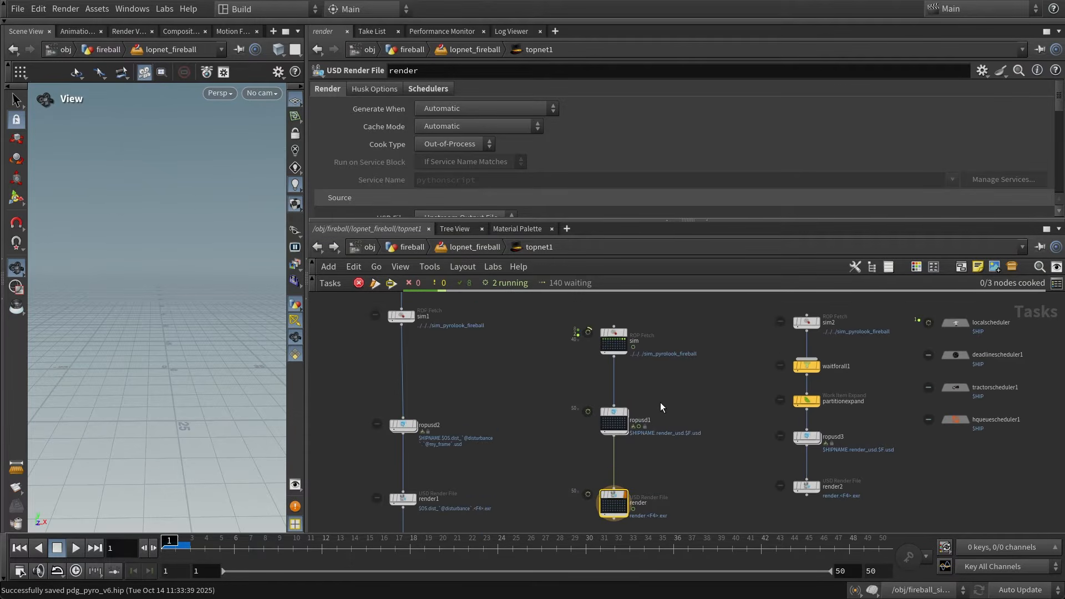
pyautogui.moveTo(660, 402); pyautogui.dragTo(666, 389, button='middle')
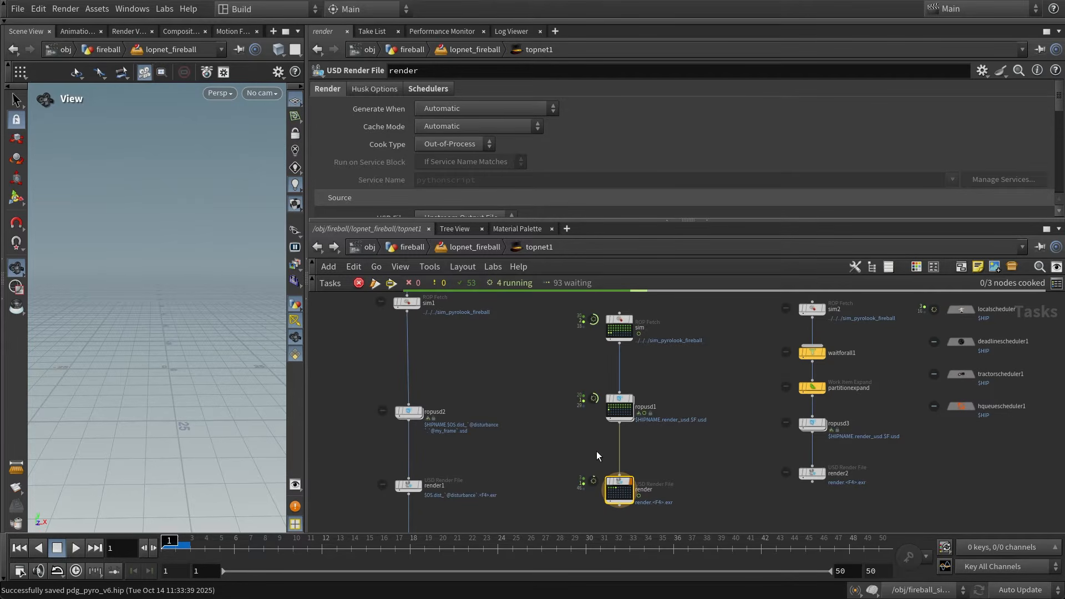
pyautogui.moveTo(656, 459); pyautogui.dragTo(645, 467, button='middle')
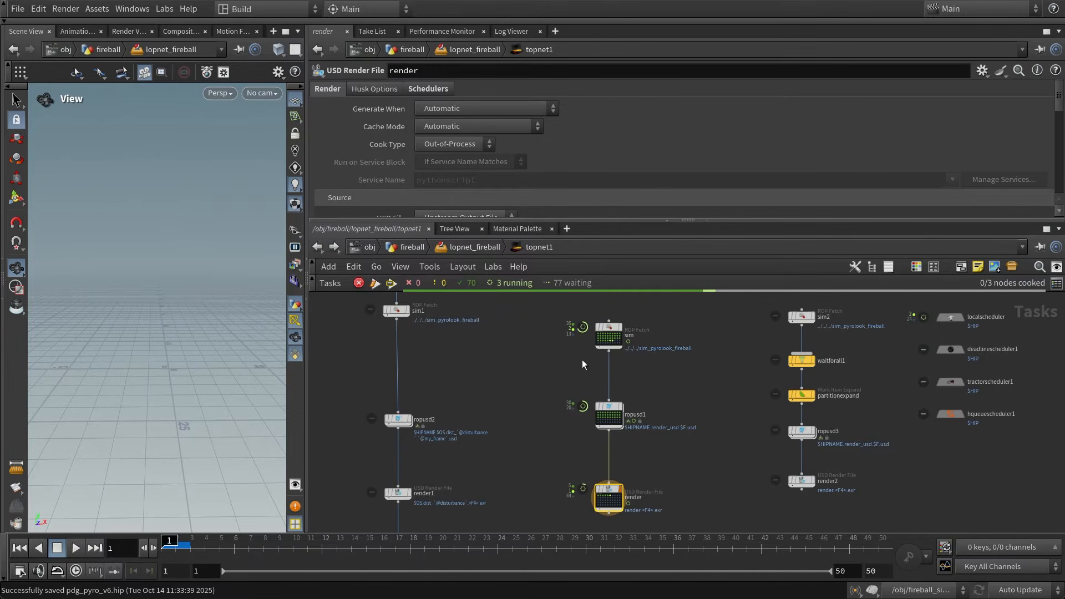
# - Examine the sim node's frame range and batching options and the ropusd1 node's evaluation and output file settings
pyautogui.click(608, 409)
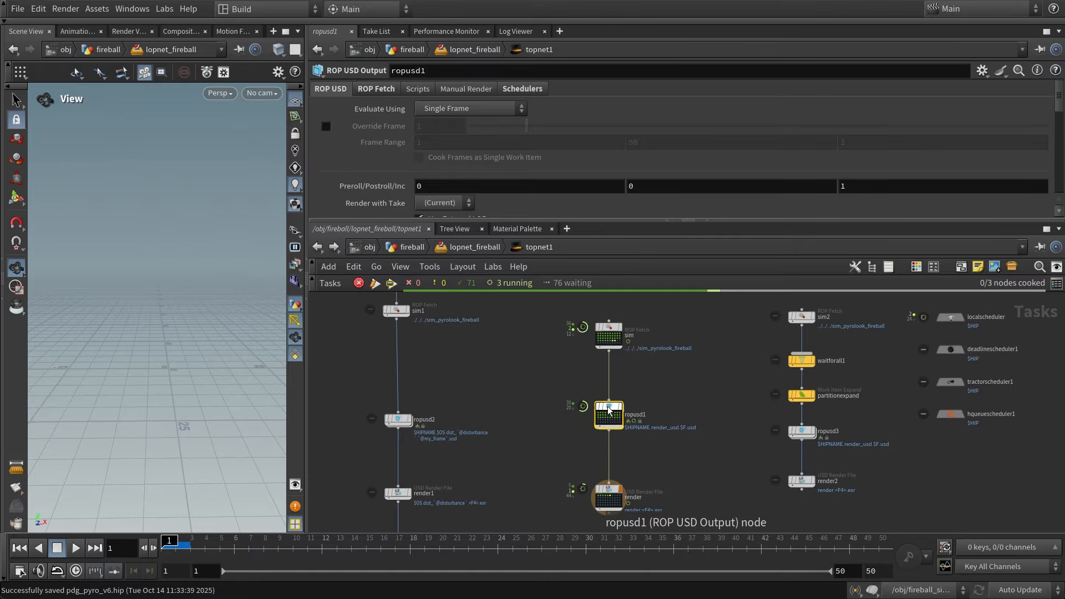
pyautogui.click(609, 493)
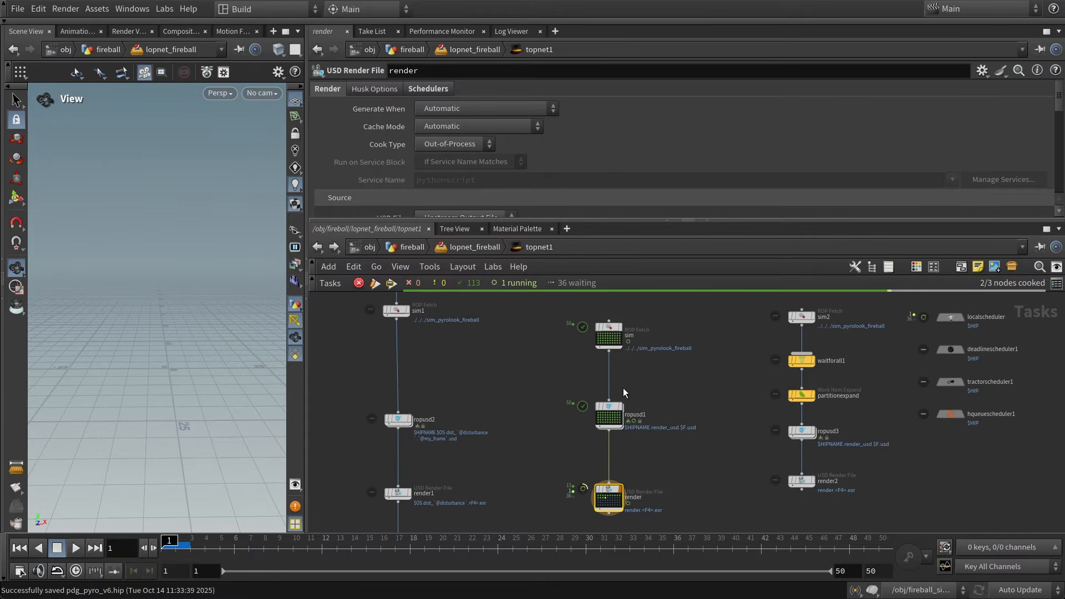
pyautogui.scroll(1, 620, 447)
pyautogui.scroll(-1, 634, 486)
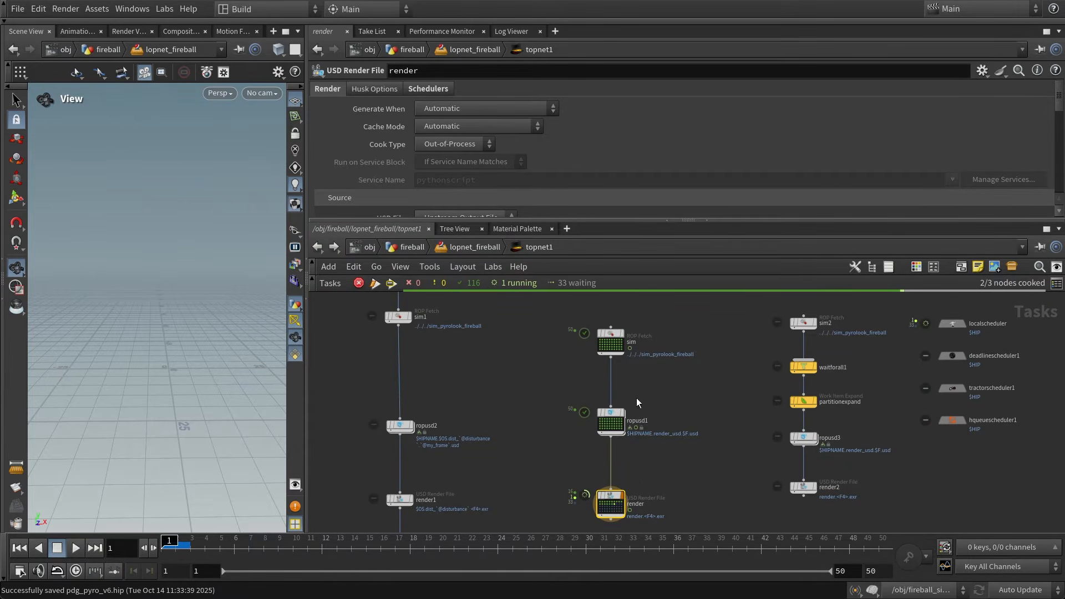
pyautogui.click(614, 331)
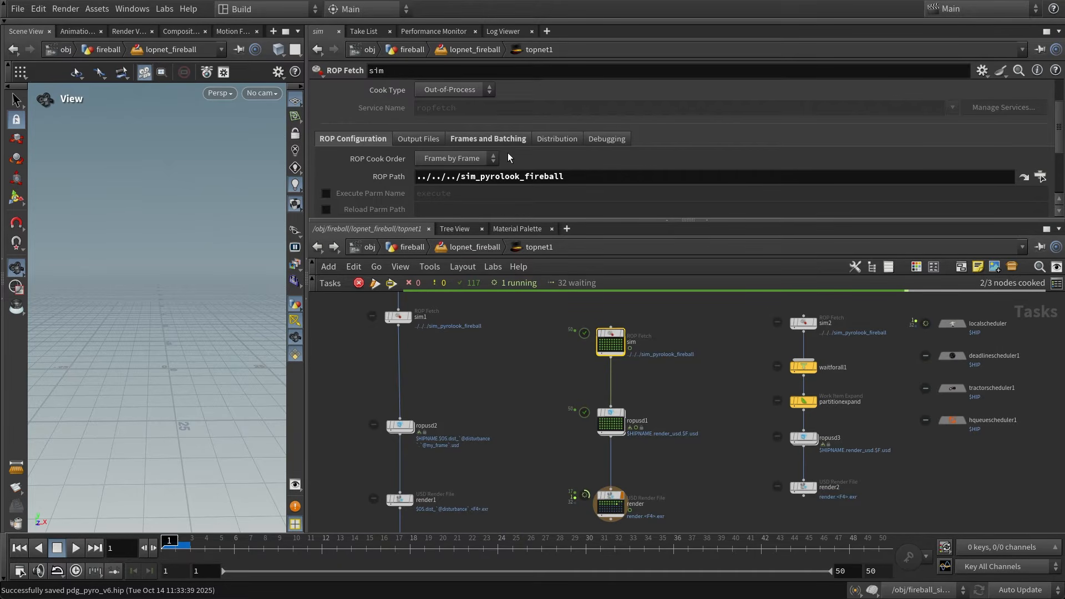
pyautogui.click(482, 141)
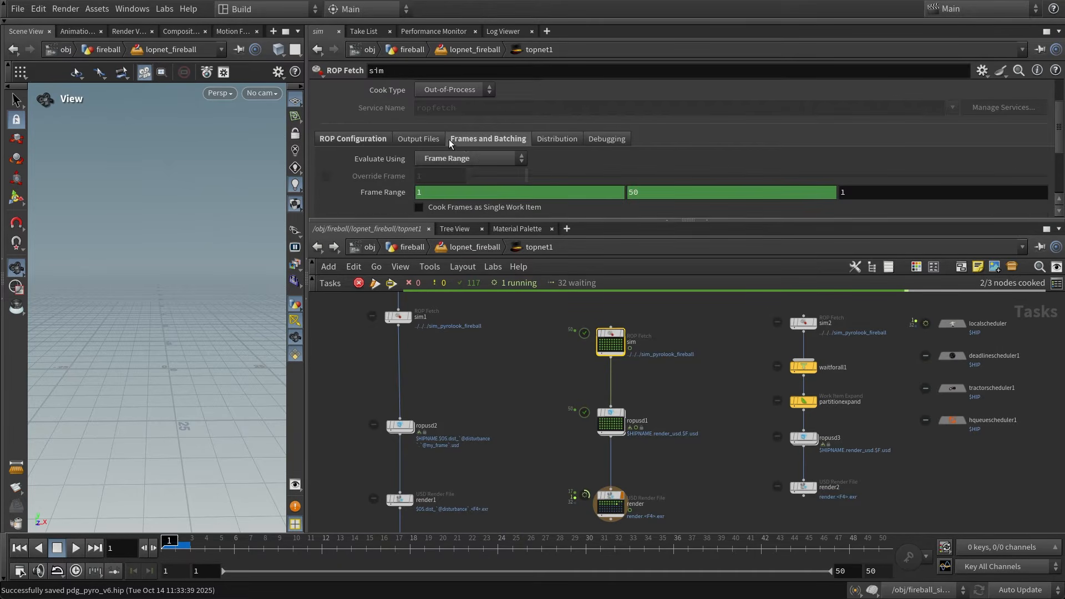
pyautogui.scroll(-3, 511, 141)
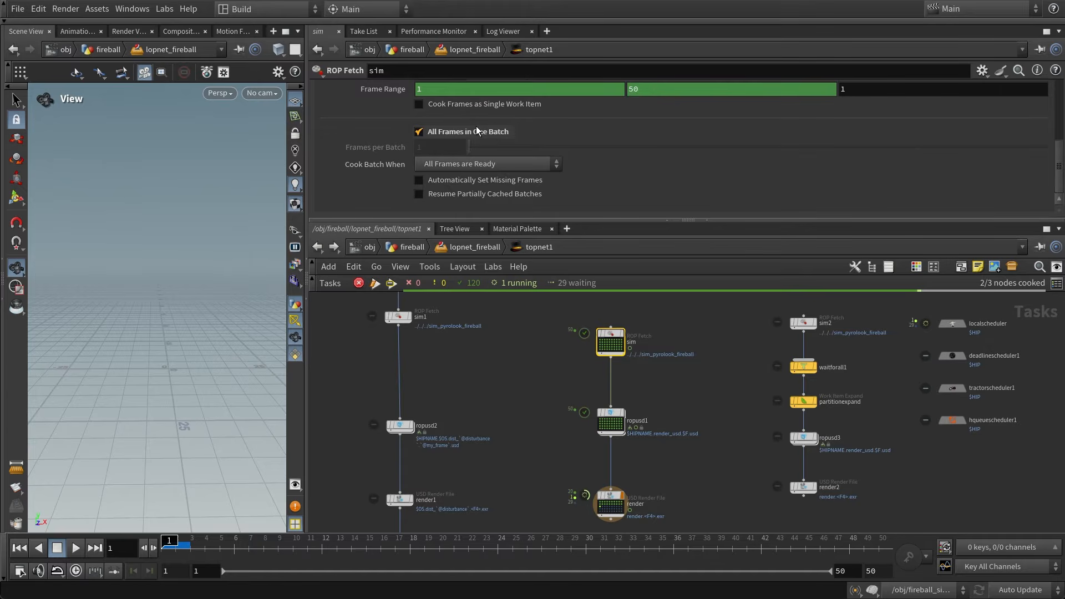
pyautogui.click(610, 421)
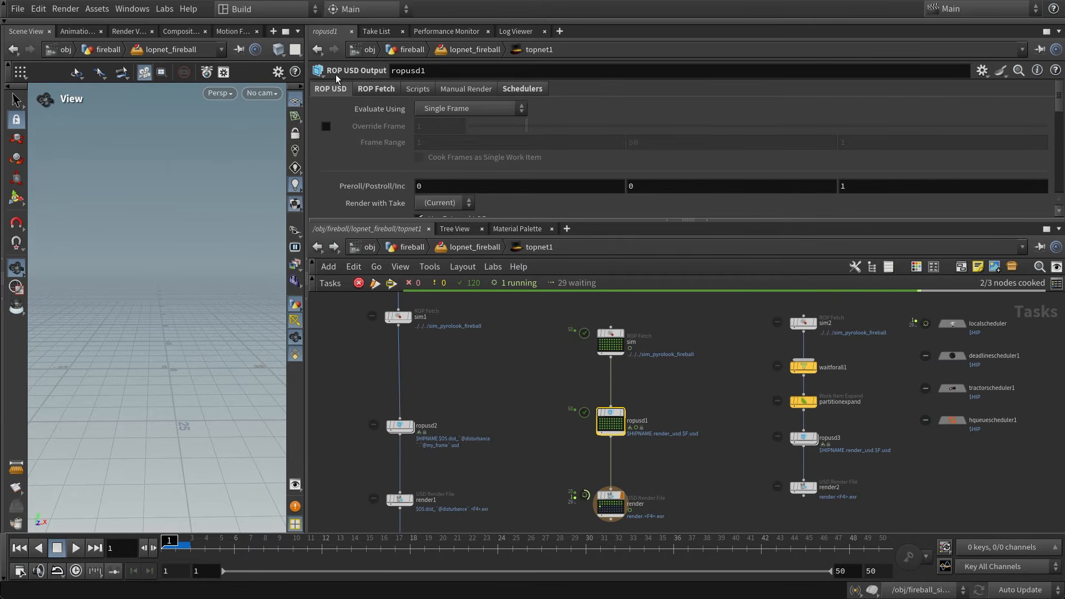
pyautogui.scroll(-6, 456, 131)
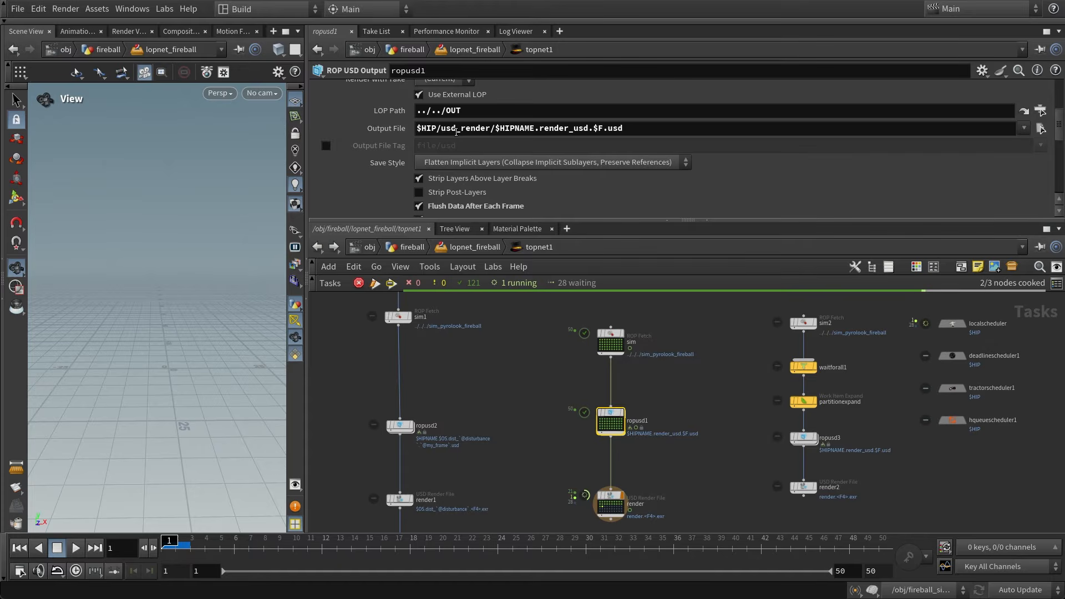
pyautogui.click(612, 496)
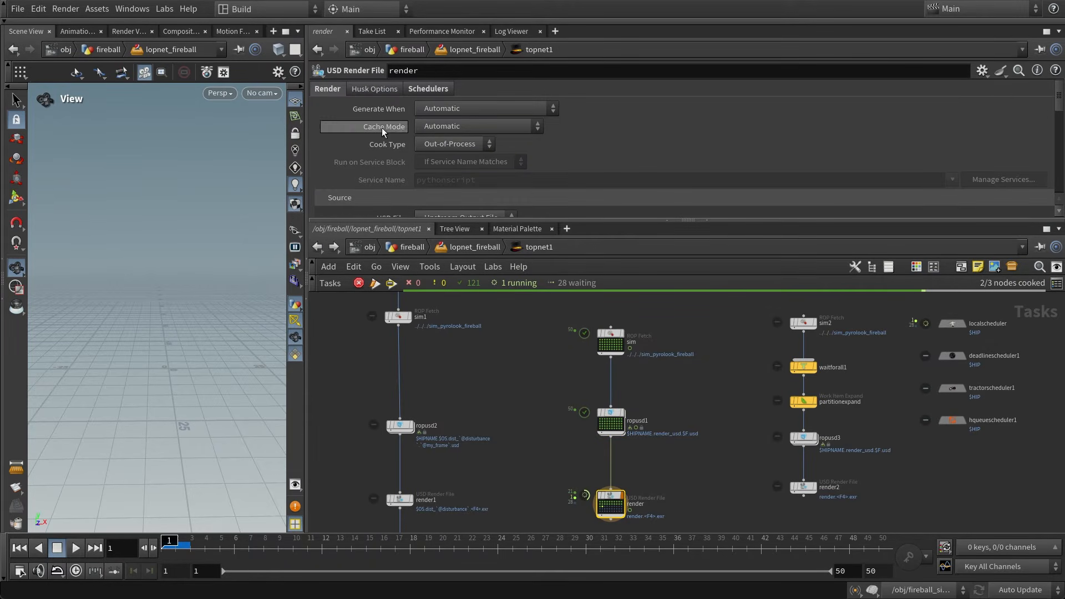
pyautogui.click(616, 415)
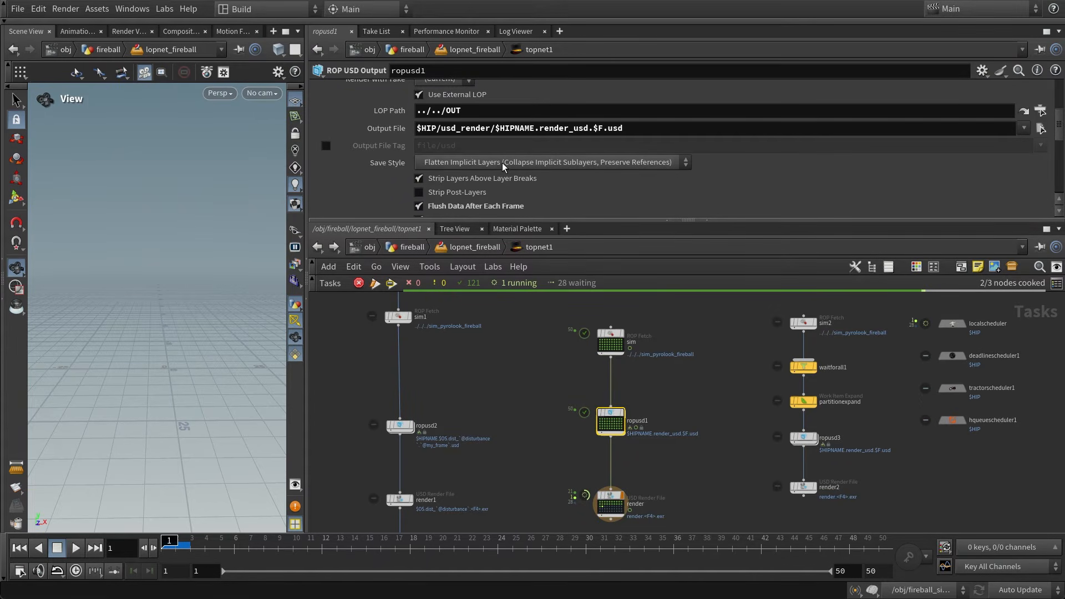
pyautogui.scroll(3, 503, 164)
pyautogui.scroll(3, 503, 165)
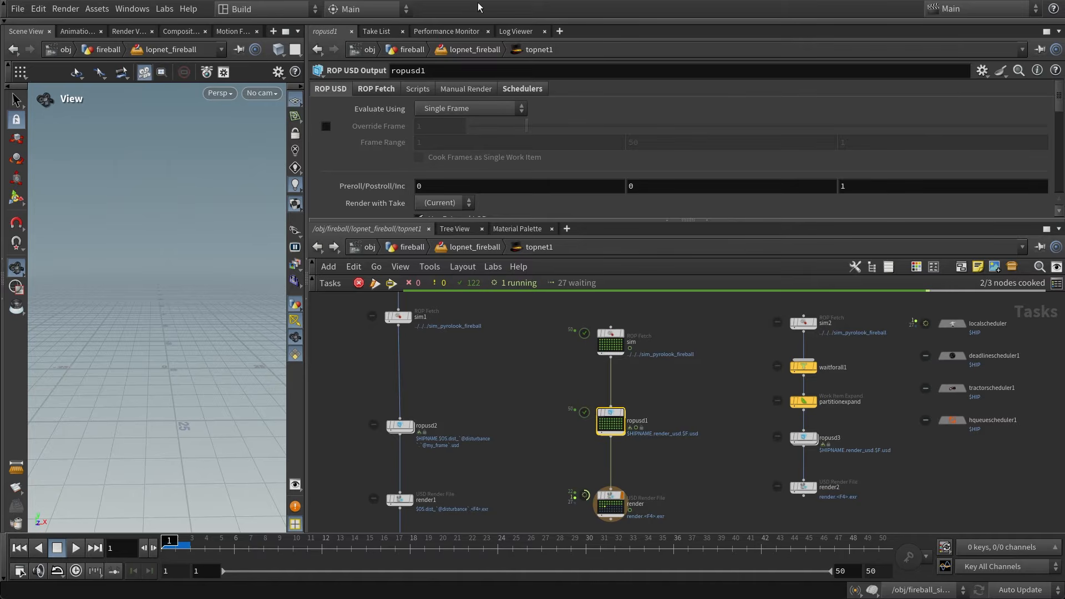
# - Set the ropusd1 node's Frames per Batch to 1 and return it to 10
pyautogui.click(379, 89)
pyautogui.scroll(-3, 534, 144)
pyautogui.scroll(-5, 534, 142)
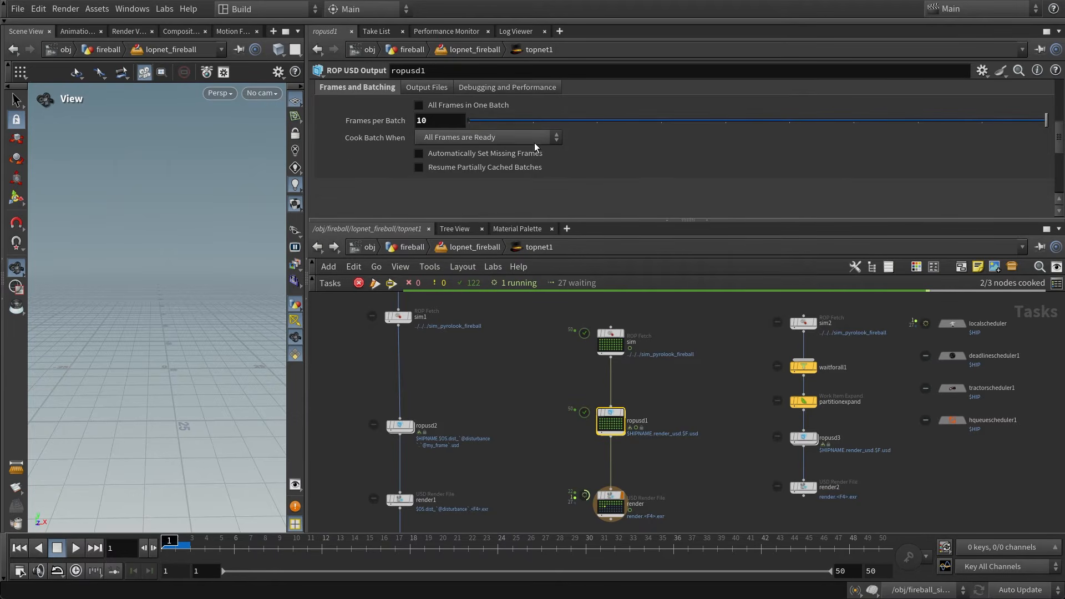
pyautogui.scroll(2, 467, 132)
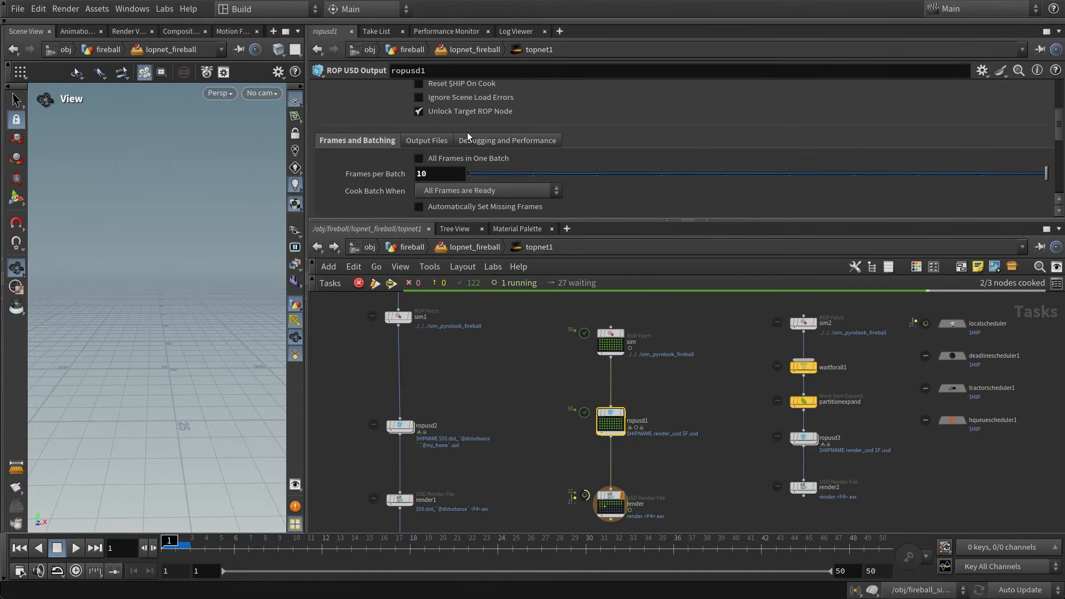
pyautogui.click(444, 176)
pyautogui.write('1')
pyautogui.press('Return')
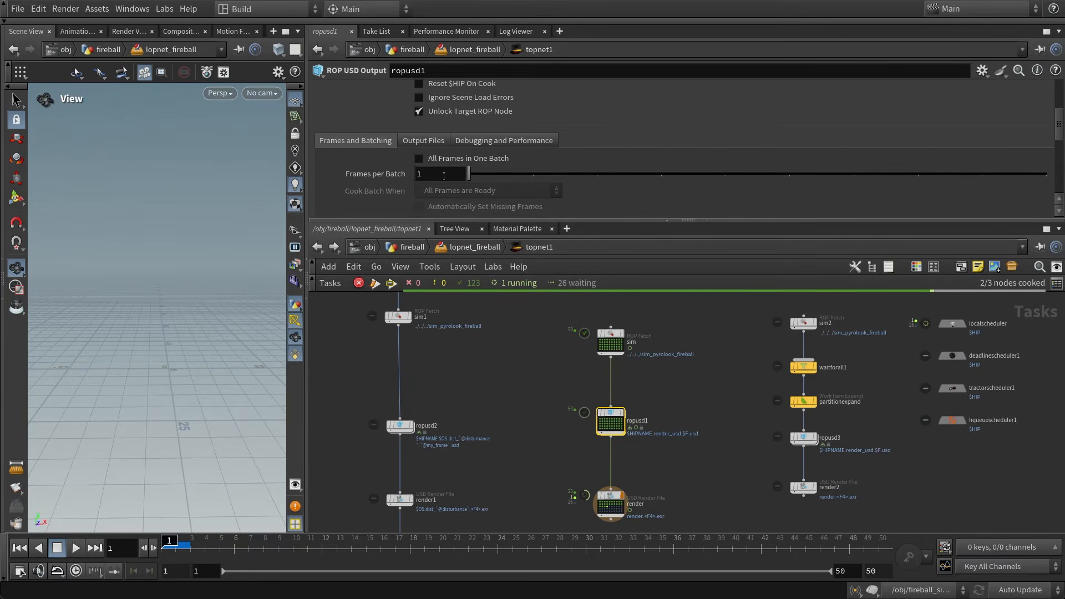
pyautogui.click(444, 177)
pyautogui.write('10')
pyautogui.press('Return')
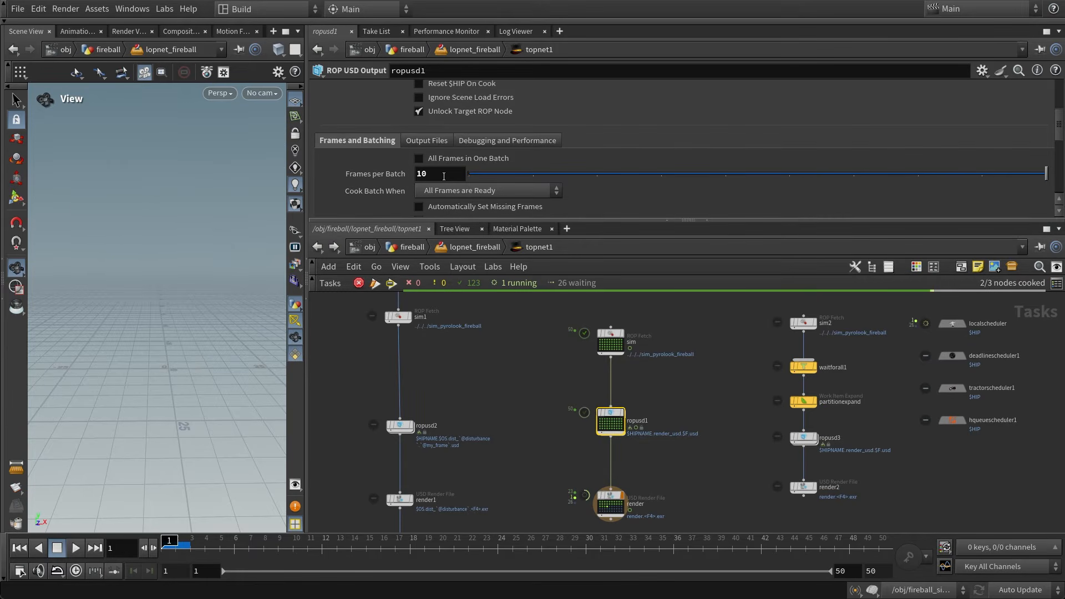
# - Cancel the running cook, clear the middle chain's task results and cook the render node again
pyautogui.click(685, 468)
pyautogui.press('Escape')
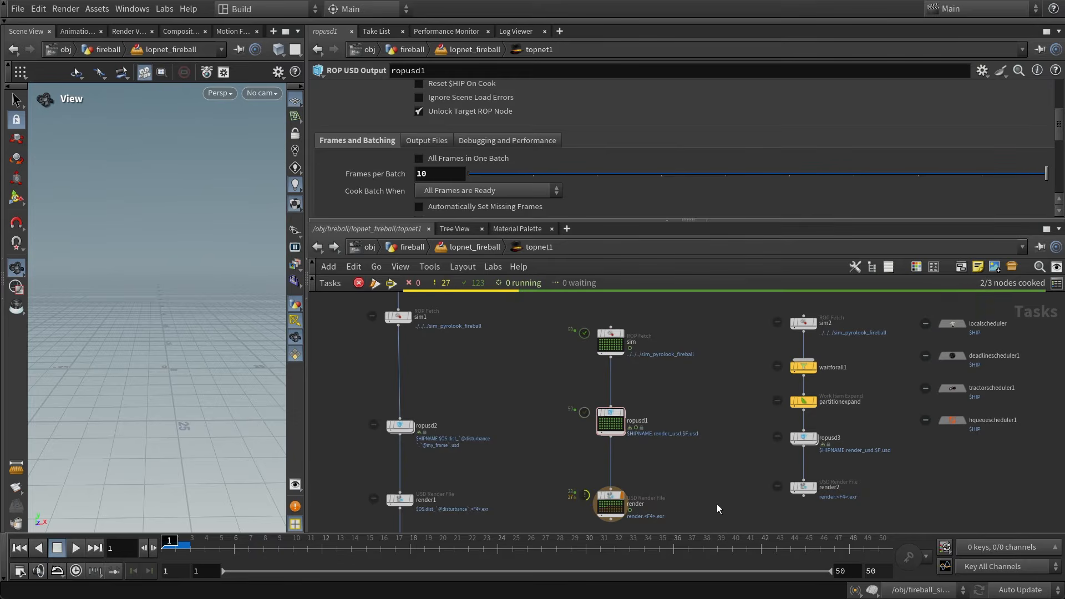
pyautogui.click(611, 333)
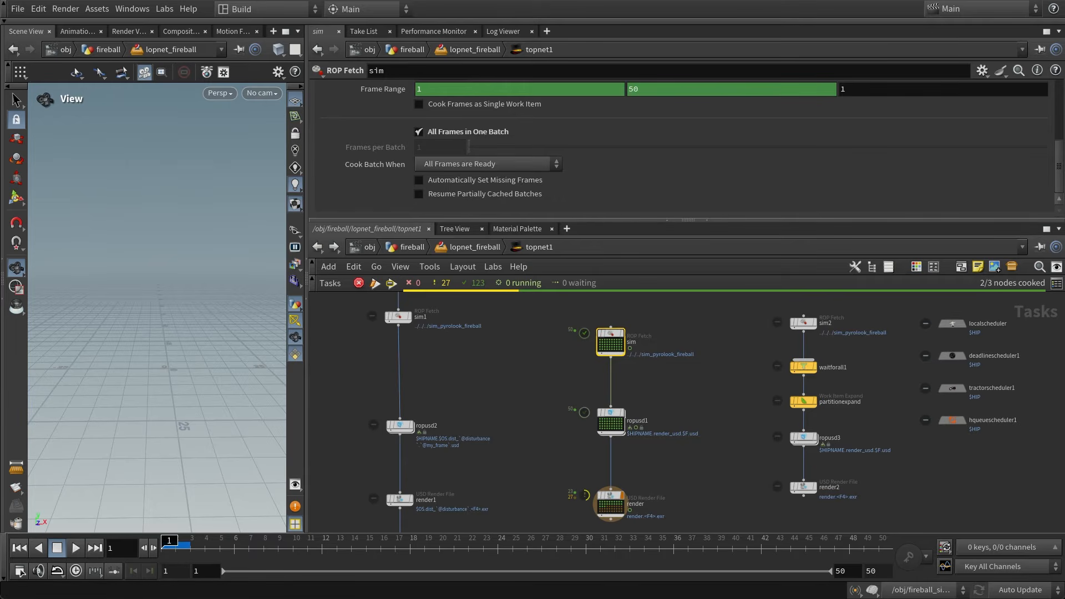
pyautogui.click(608, 497)
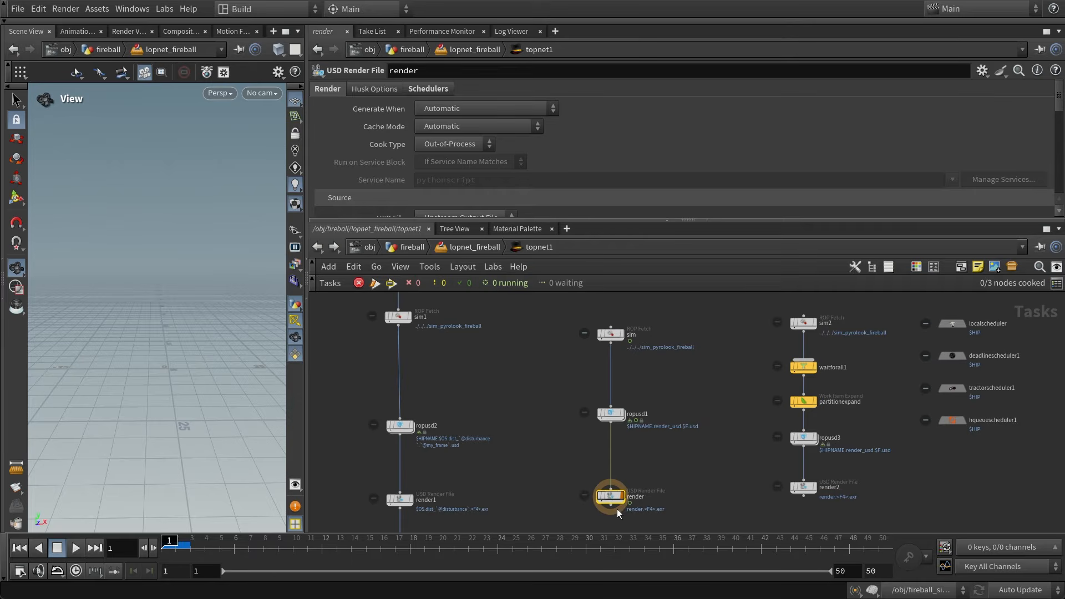
pyautogui.hotkey('shift', 'v')
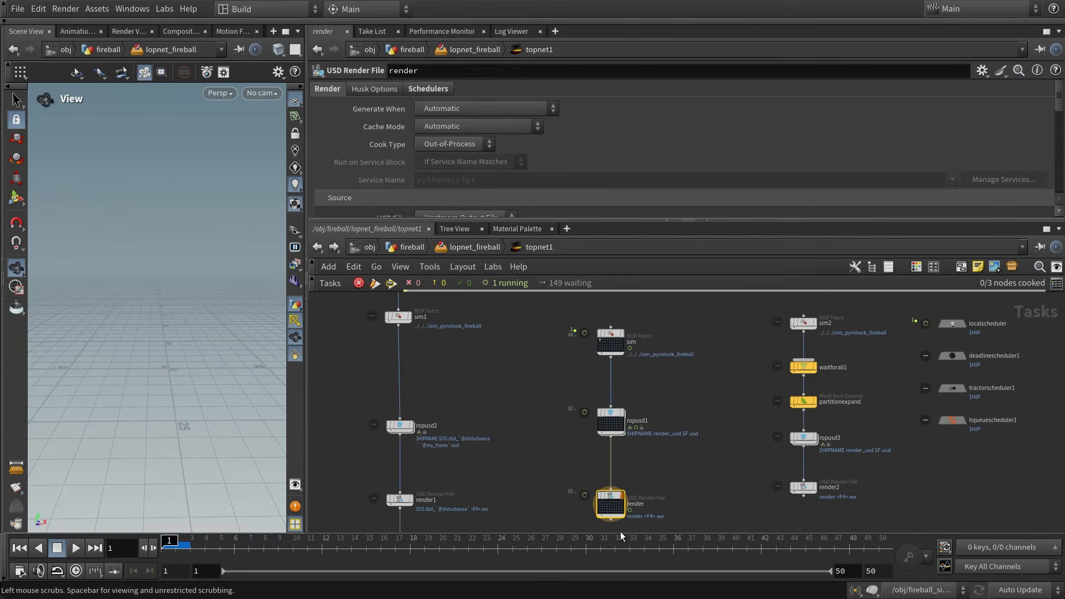
pyautogui.scroll(2, 609, 366)
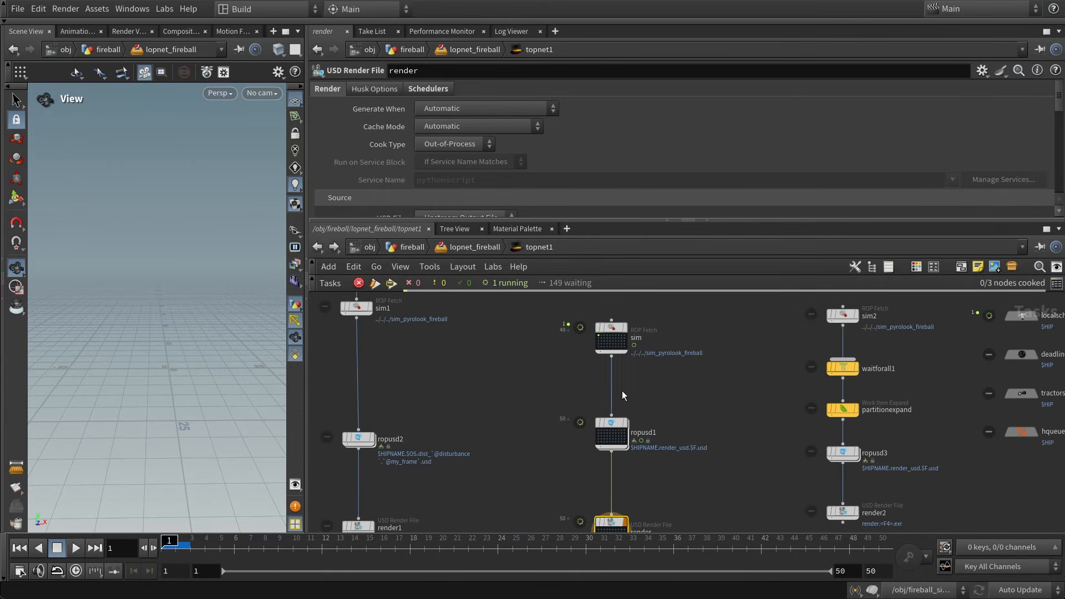
# - Compare the frame evaluation and batching settings of the ropusd1, render and sim nodes during the cook
pyautogui.click(618, 426)
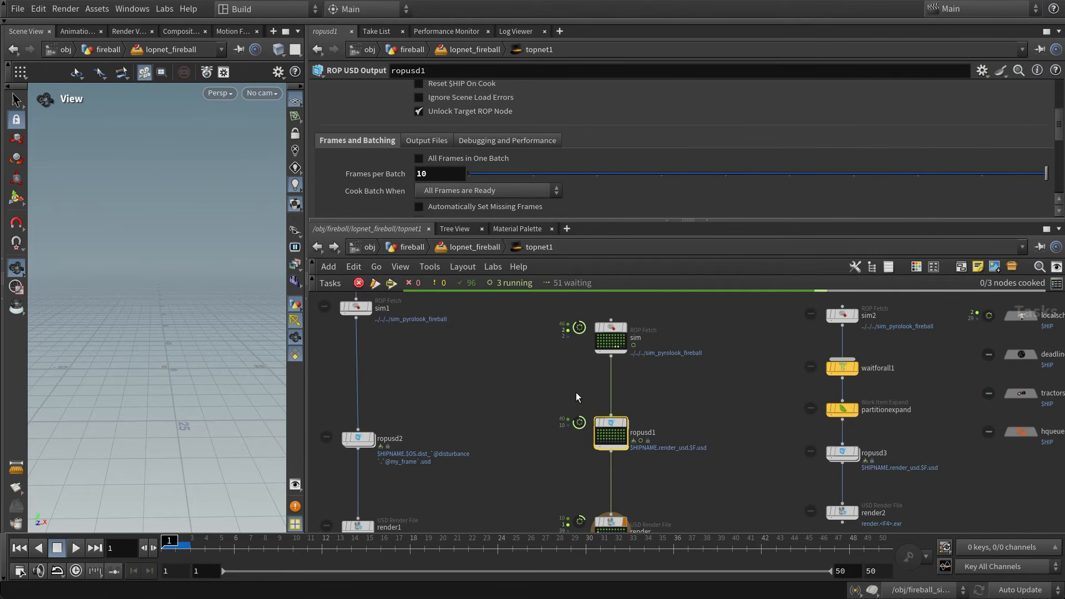
pyautogui.moveTo(656, 397); pyautogui.dragTo(650, 379, button='middle')
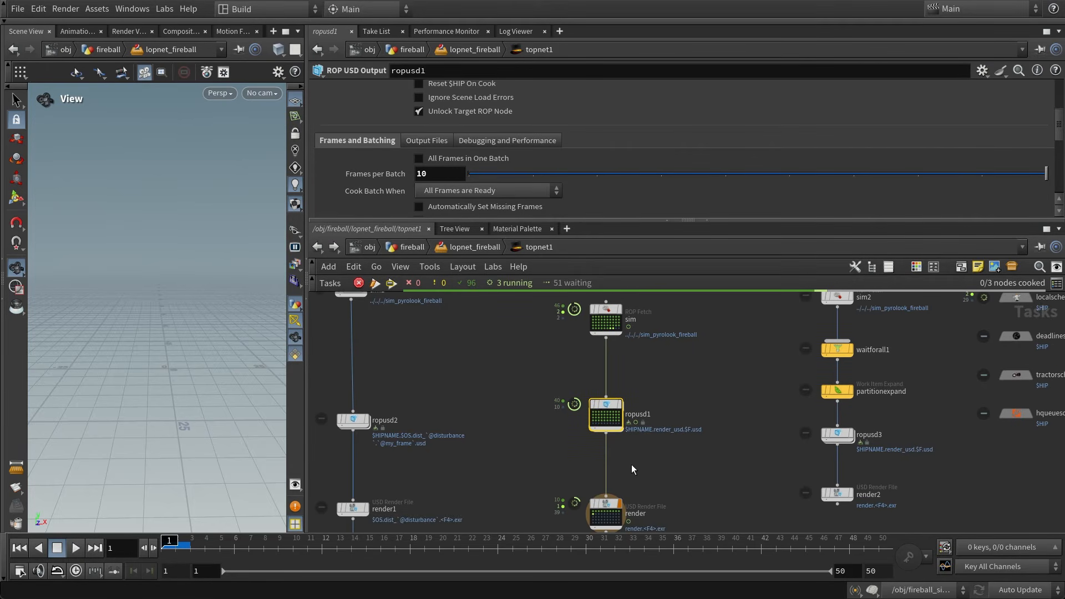
pyautogui.moveTo(637, 478); pyautogui.dragTo(637, 457, button='middle')
pyautogui.click(606, 491)
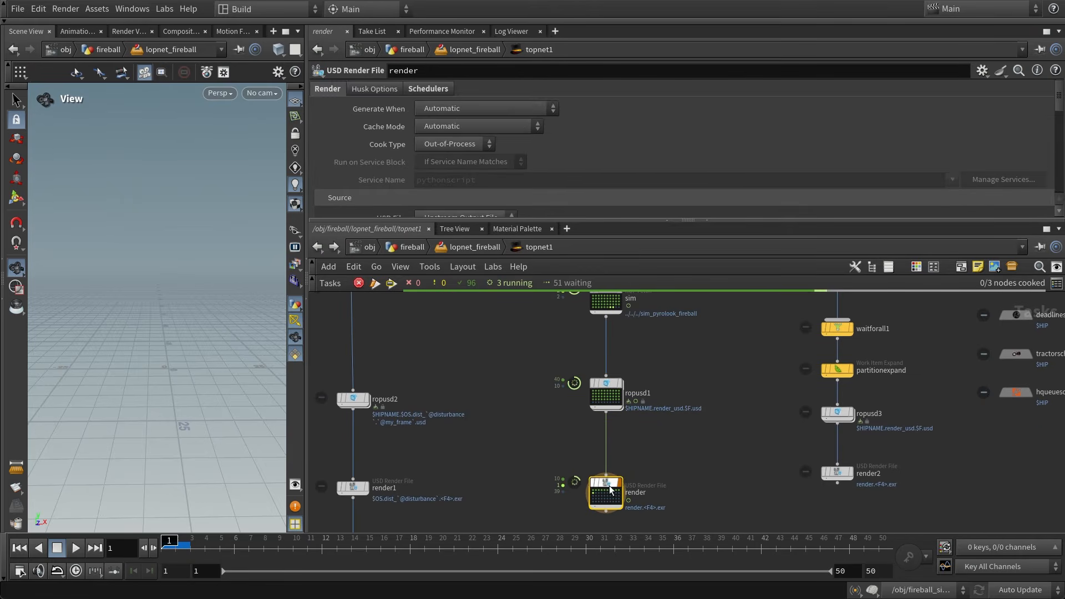
pyautogui.scroll(-5, 472, 162)
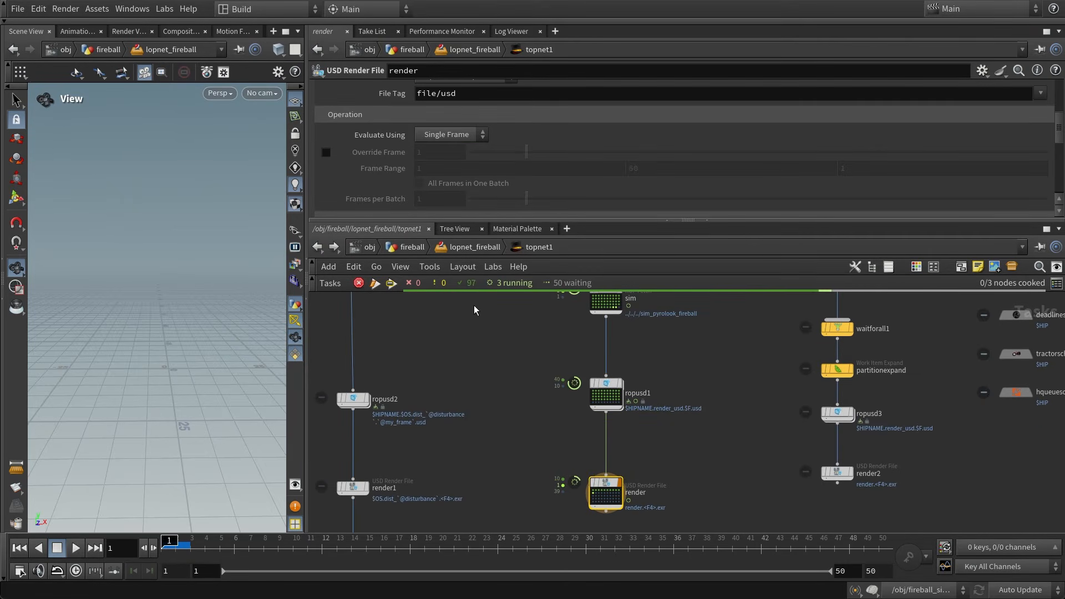
pyautogui.scroll(-2, 424, 180)
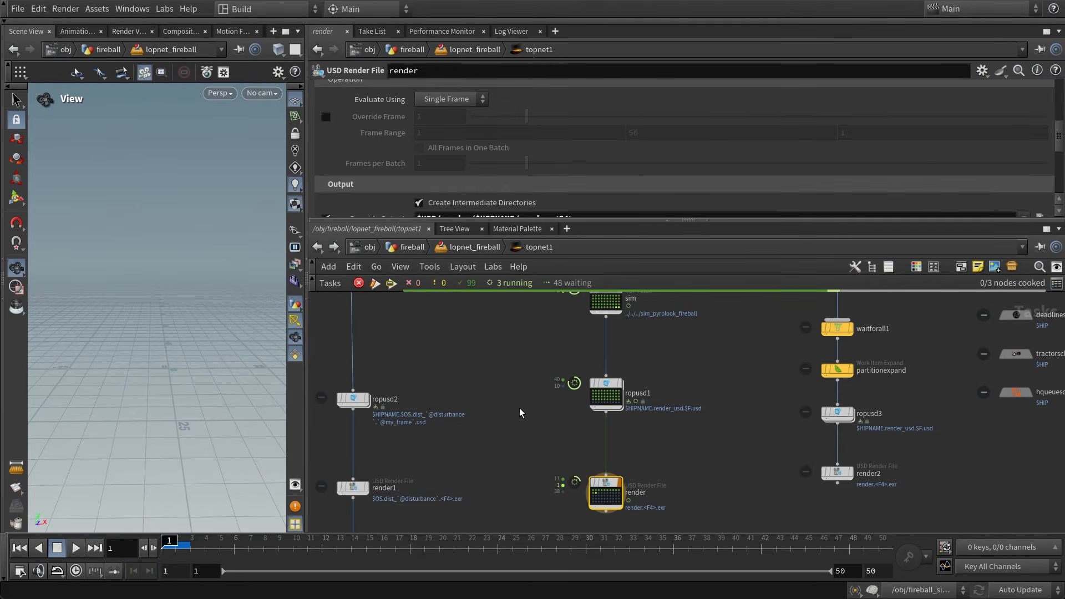
pyautogui.scroll(-2, 653, 423)
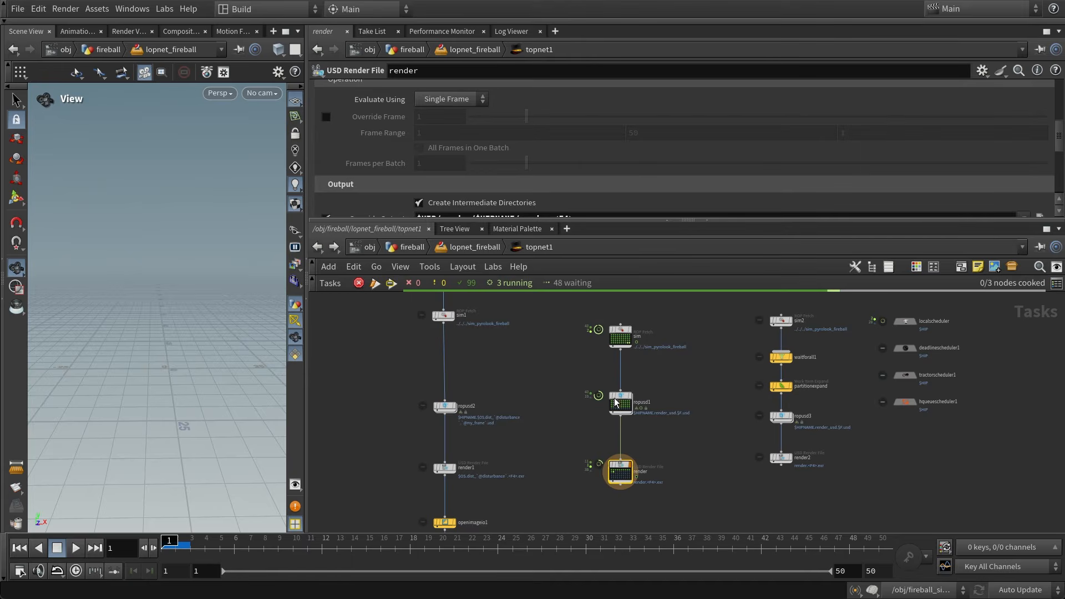
pyautogui.scroll(3, 616, 403)
pyautogui.click(613, 345)
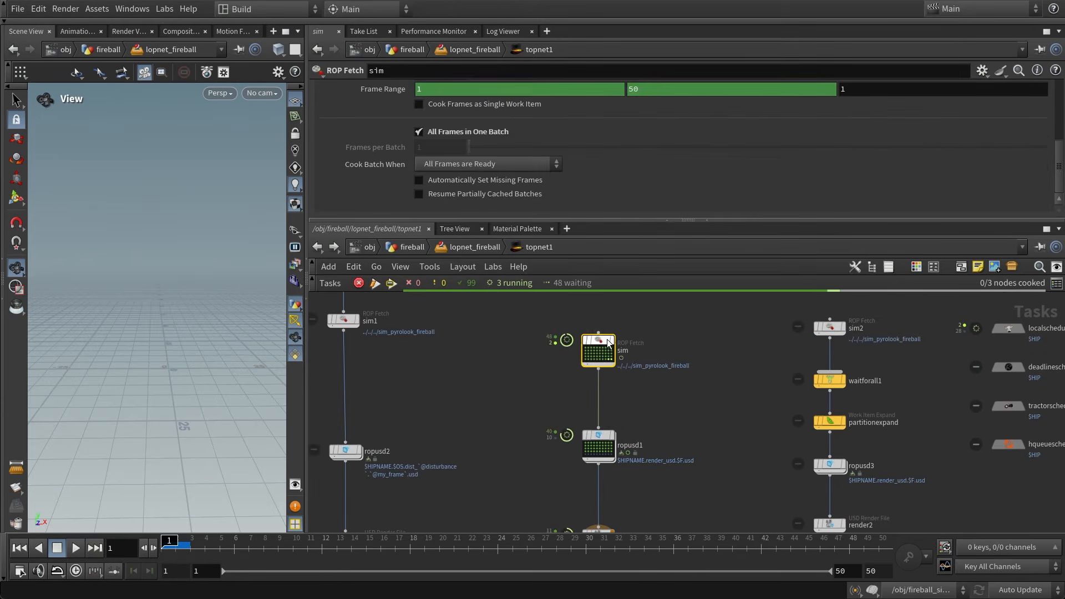
# - Examine the sim node's frame settings and ROP path, inspect the file cache it references, and return to the task network
pyautogui.scroll(-1, 678, 430)
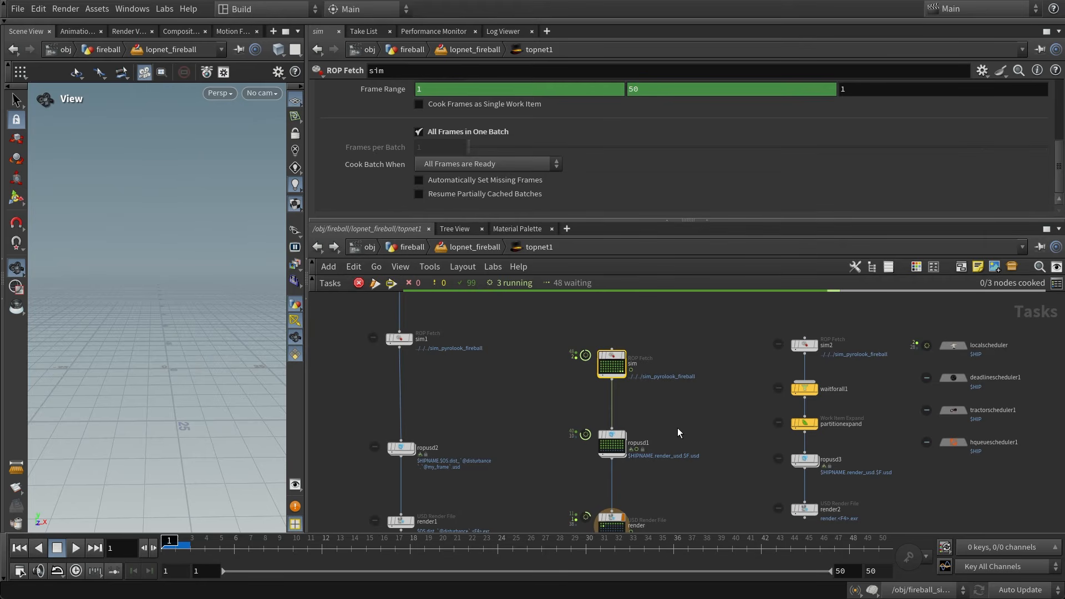
pyautogui.scroll(3, 597, 169)
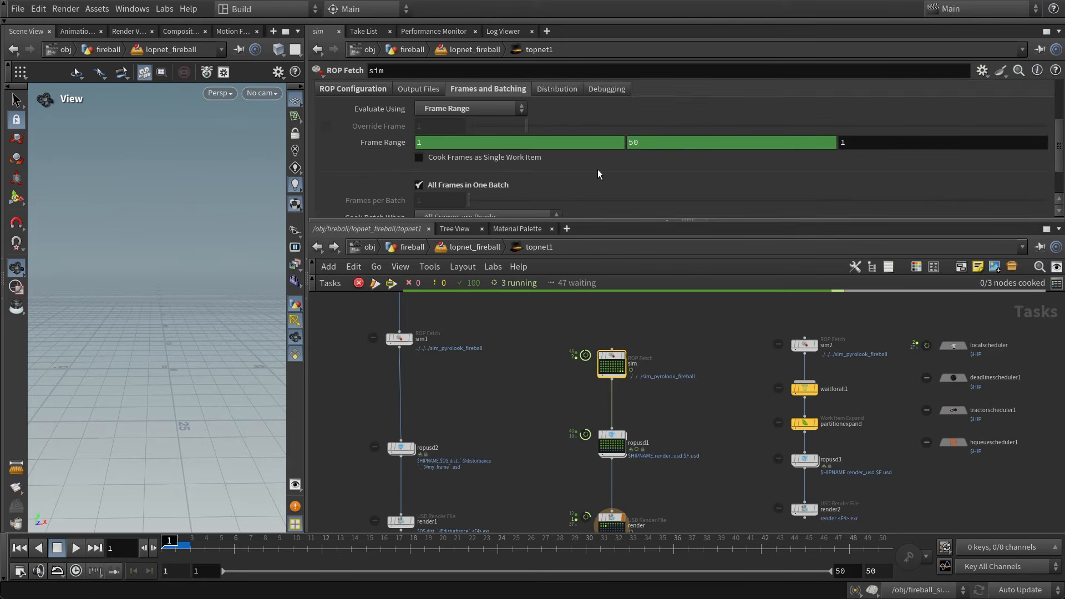
pyautogui.scroll(1, 597, 168)
pyautogui.scroll(-2, 471, 157)
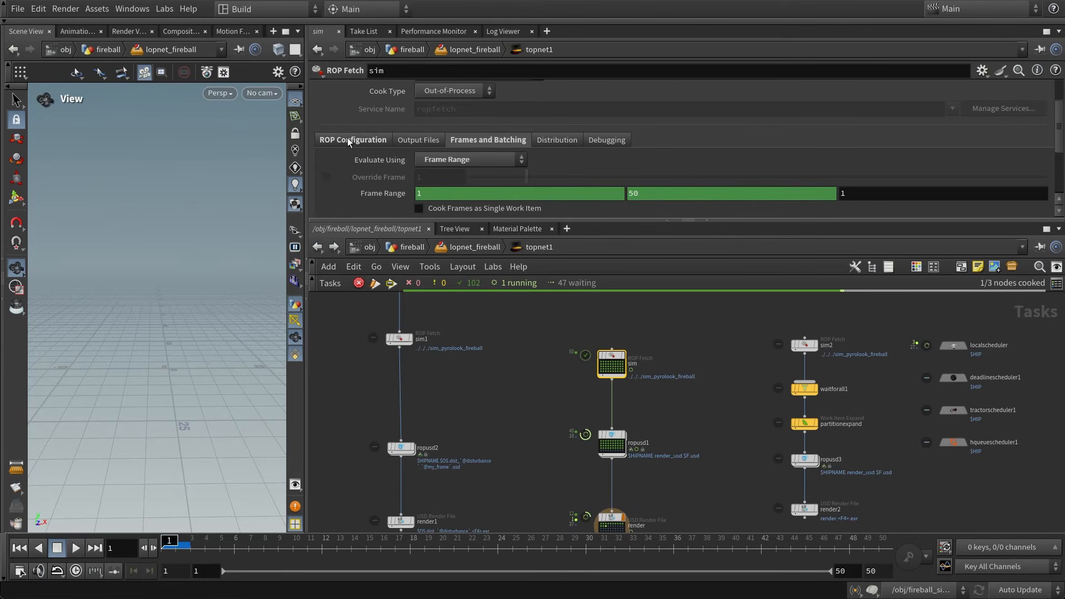
pyautogui.click(361, 145)
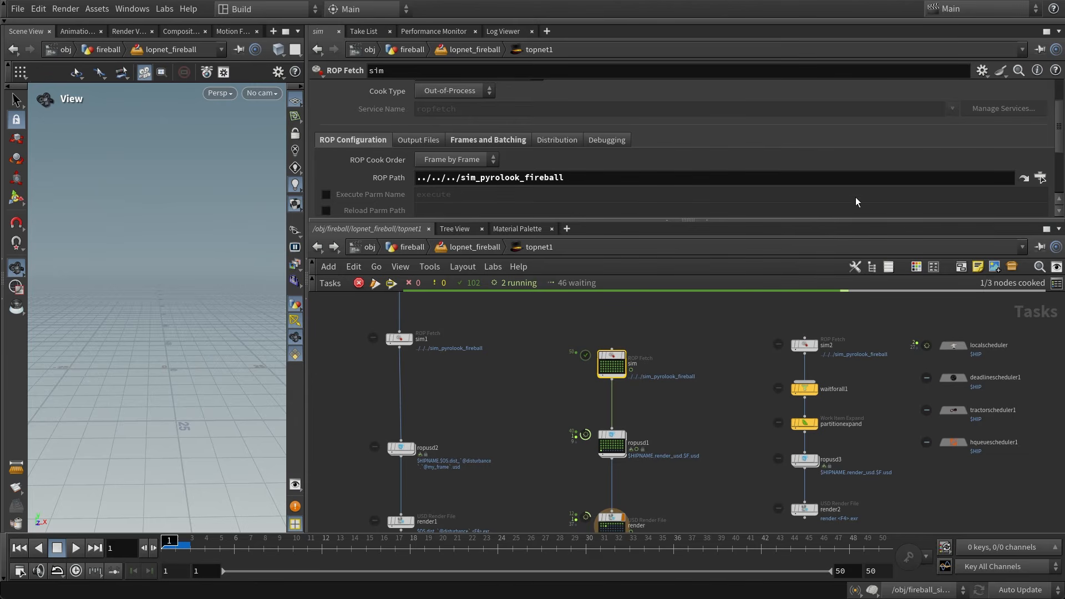
pyautogui.click(1023, 178)
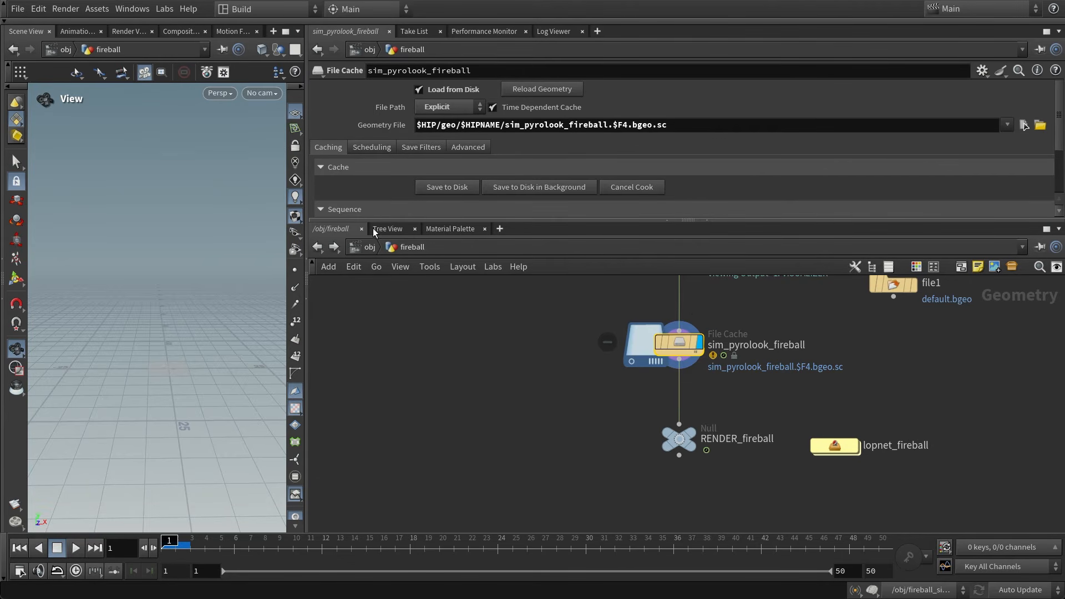
pyautogui.click(316, 247)
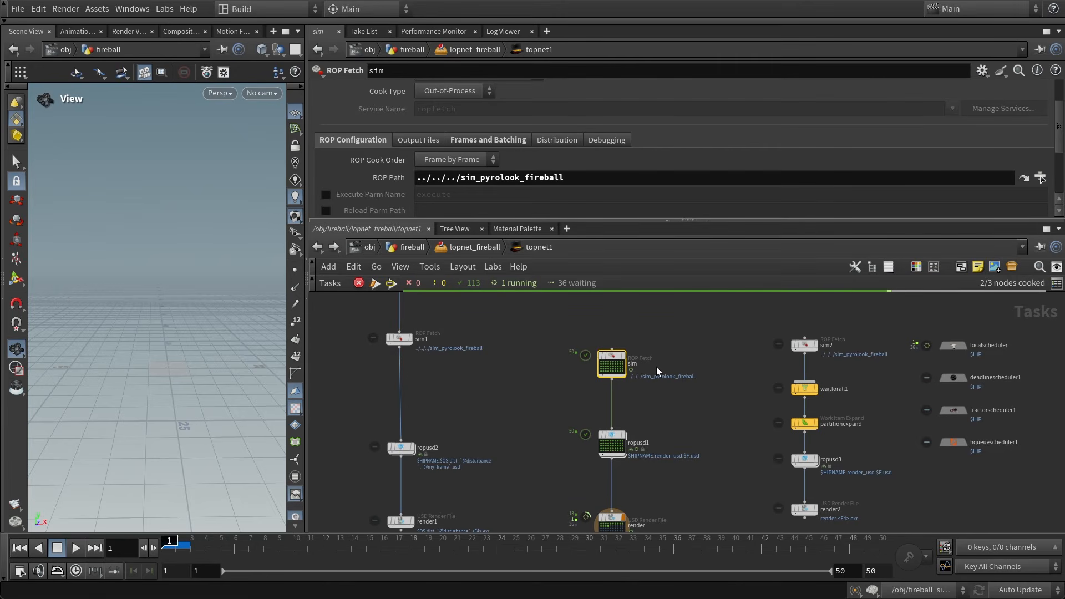
# - Cancel the running cook of the task network
pyautogui.scroll(-2, 656, 367)
pyautogui.scroll(1, 664, 413)
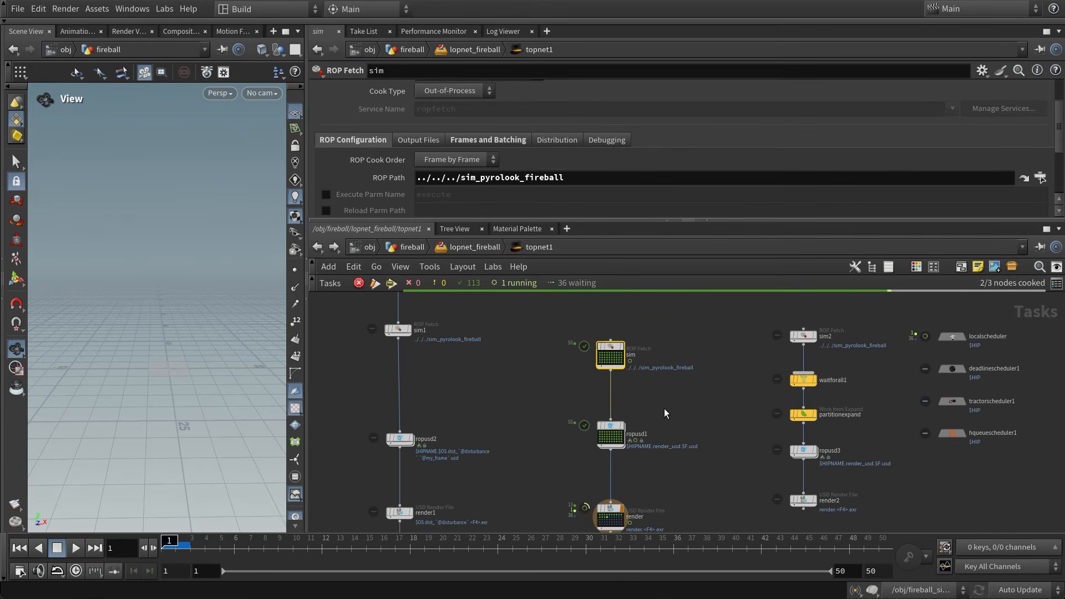
pyautogui.press('Escape')
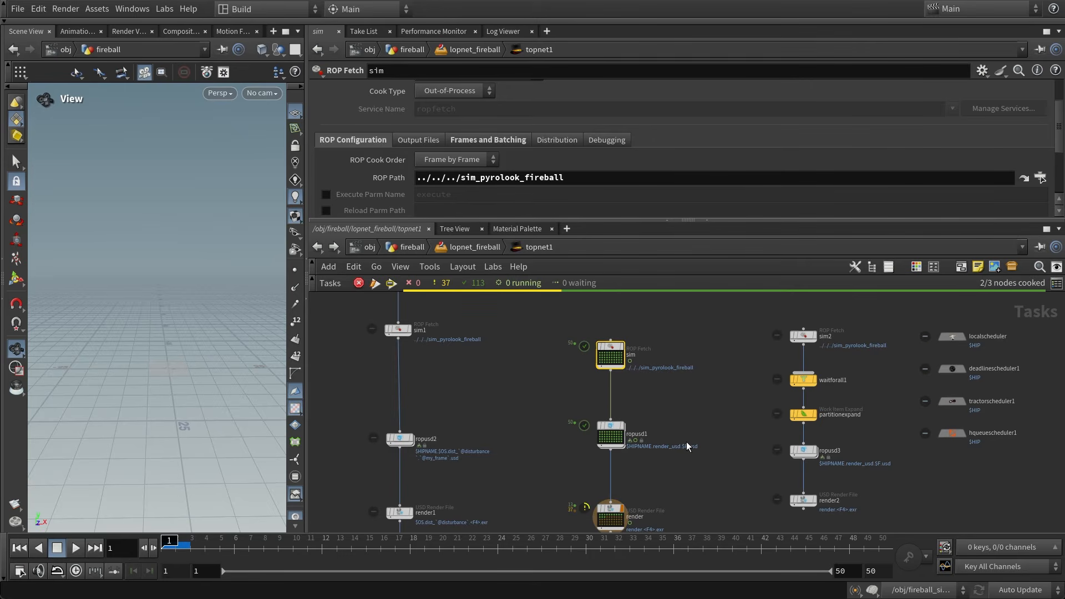
# - Add a ROP Geometry Output node beside the sim node and set its SOP Path to /obj/fireball/pyrolook_fireball
pyautogui.scroll(3, 665, 387)
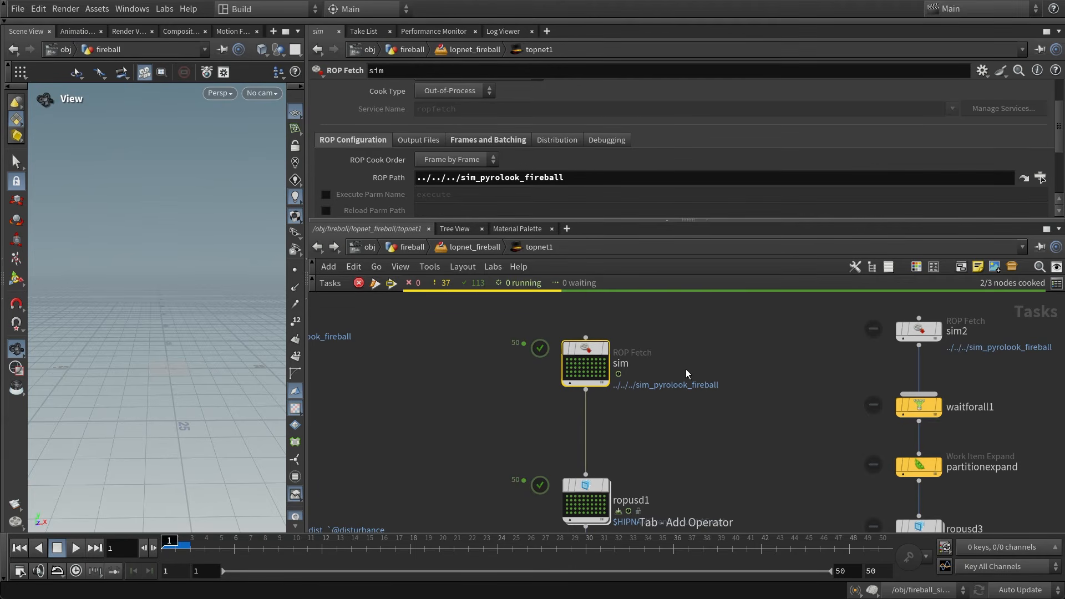
pyautogui.press('Tab')
pyautogui.click(737, 360)
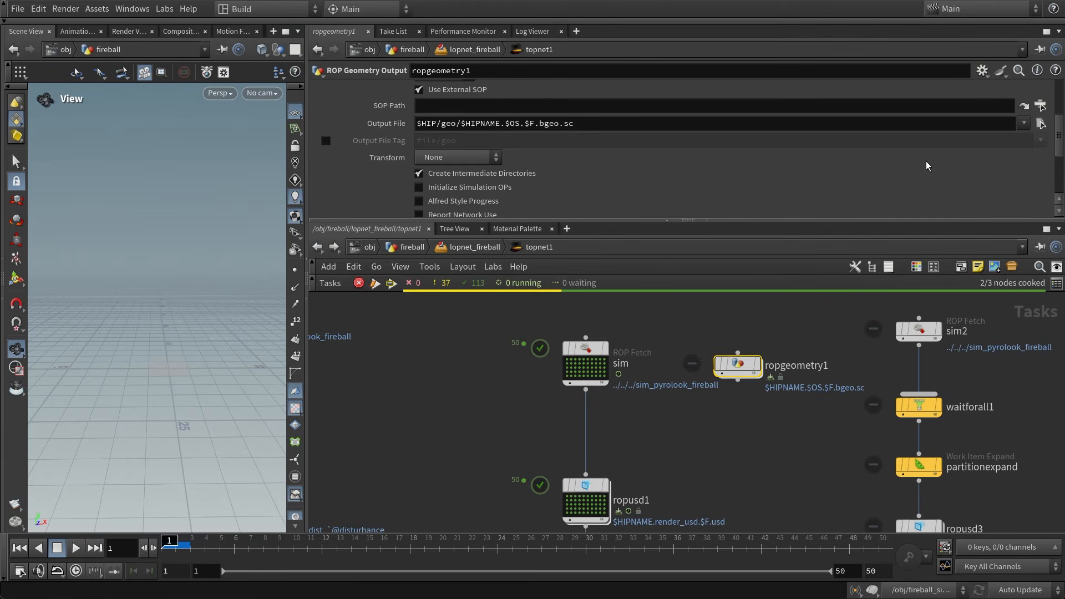
pyautogui.click(846, 103)
pyautogui.write('/obj/')
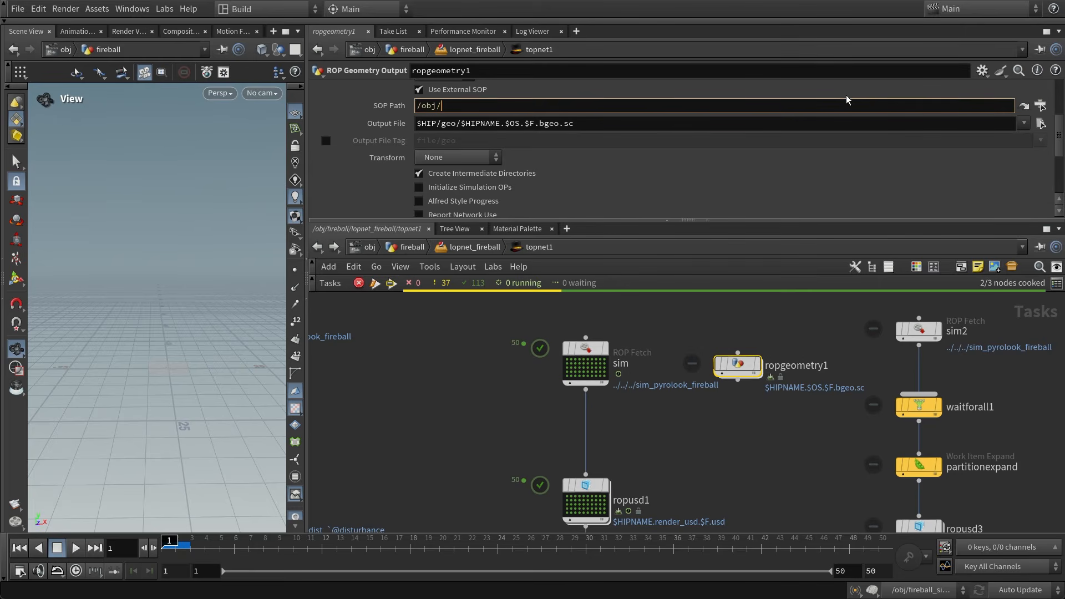
pyautogui.press('BackSpace')
pyautogui.write('/fireball/pyr')
pyautogui.press('Tab')
pyautogui.press('BackSpace')
pyautogui.press('Return')
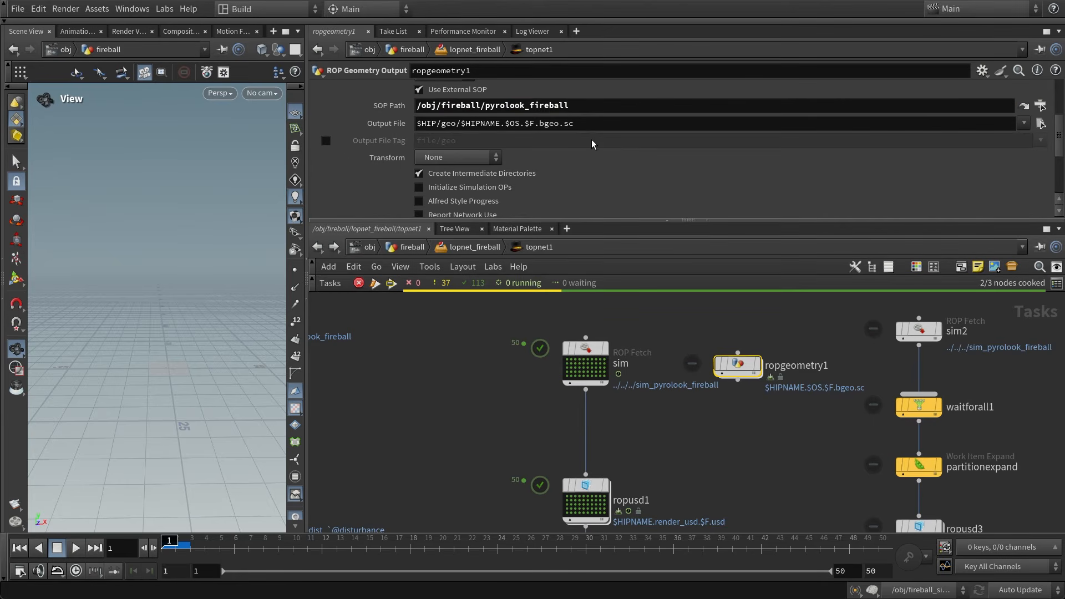
# - Inspect the referenced pyrolook_fireball node and the sim node's sim_pyrolook_fireball file cache, and return to topnet1
pyautogui.click(1023, 109)
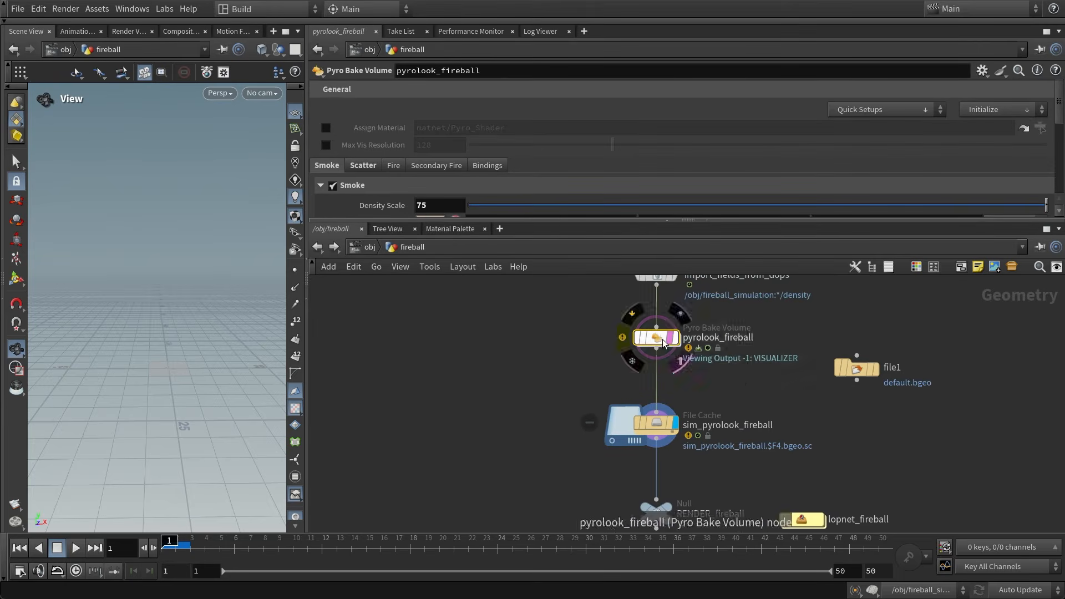
pyautogui.click(315, 251)
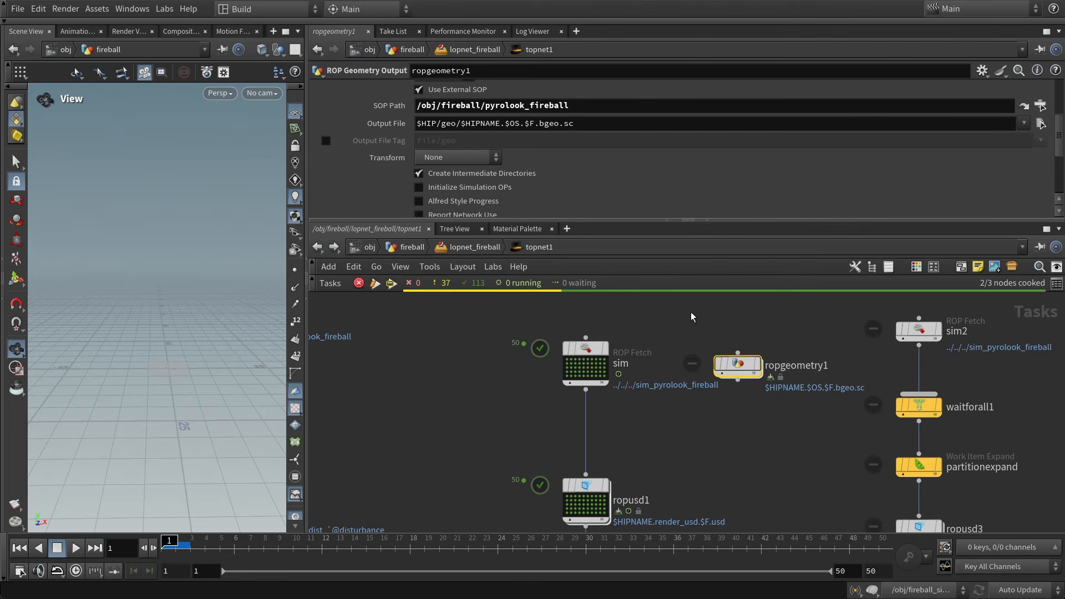
pyautogui.click(580, 354)
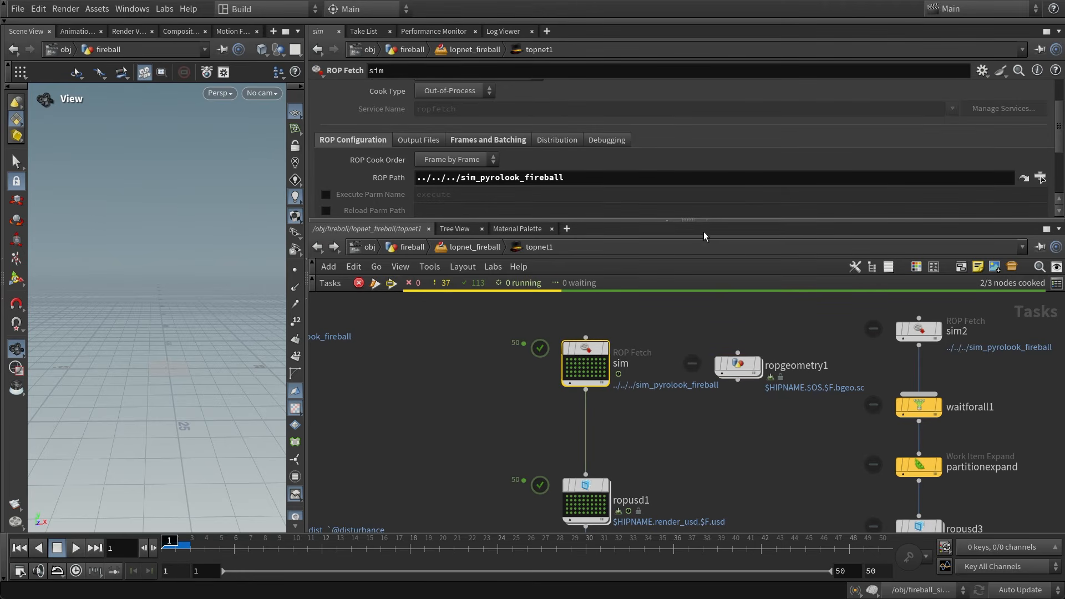
pyautogui.click(1023, 178)
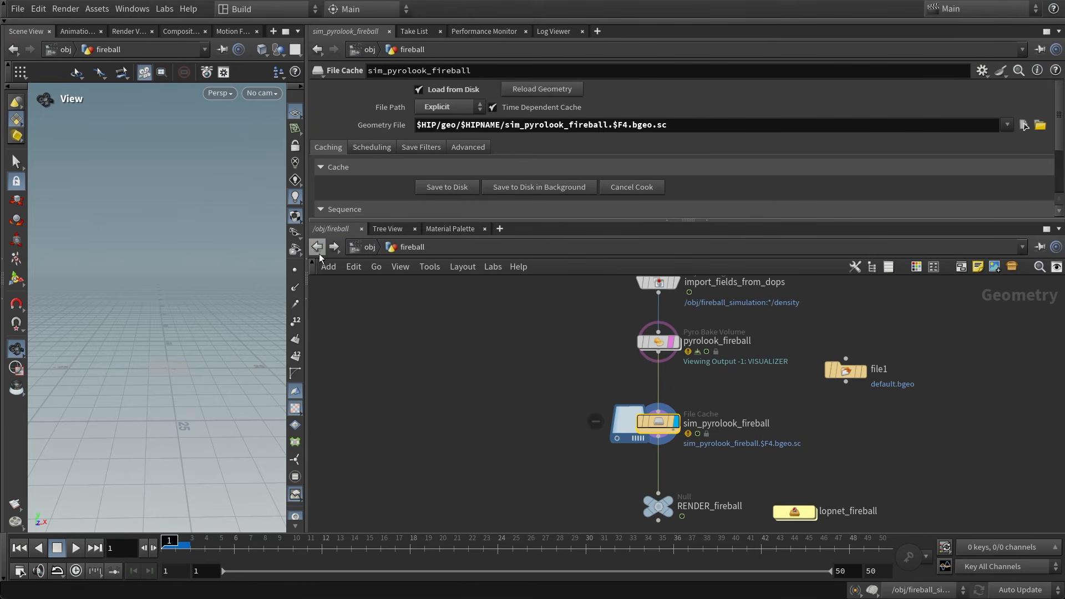
pyautogui.doubleClick(798, 514)
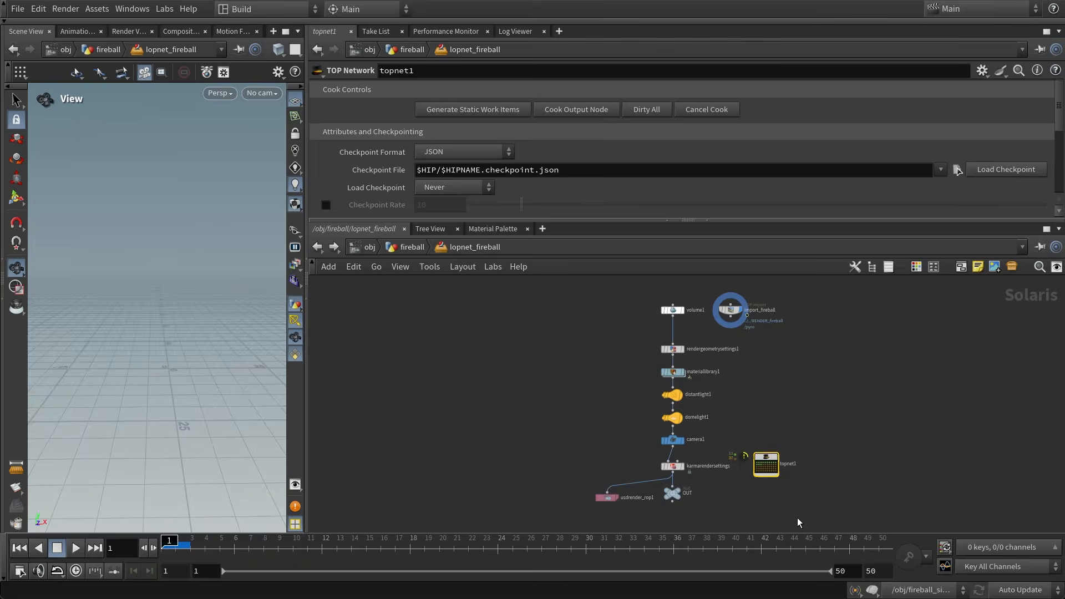
pyautogui.doubleClick(768, 463)
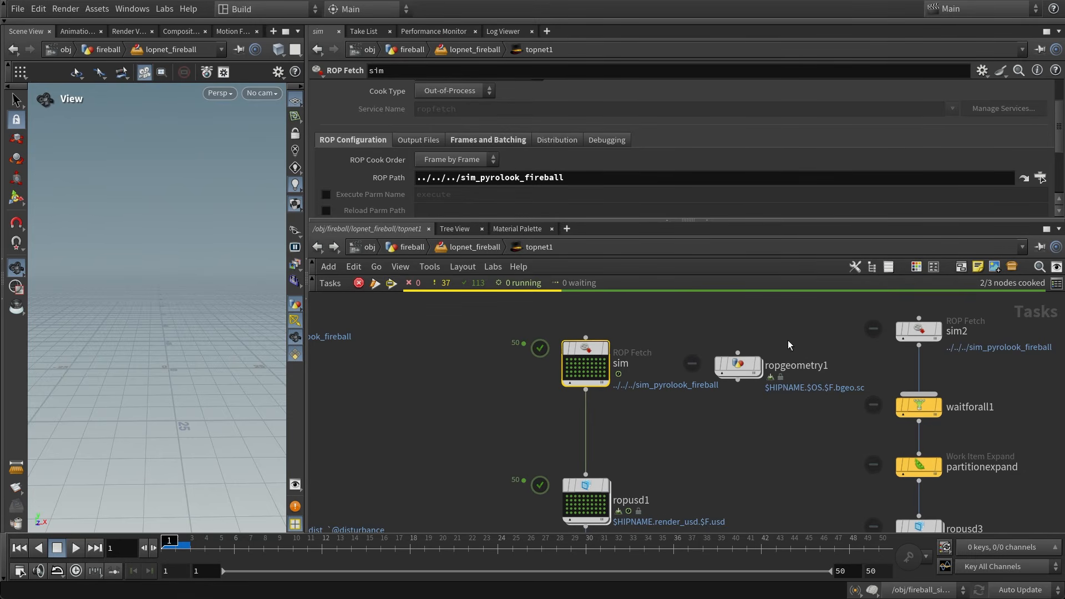
# - Delete the ROP Geometry Output node and select the sim node again
pyautogui.click(746, 367)
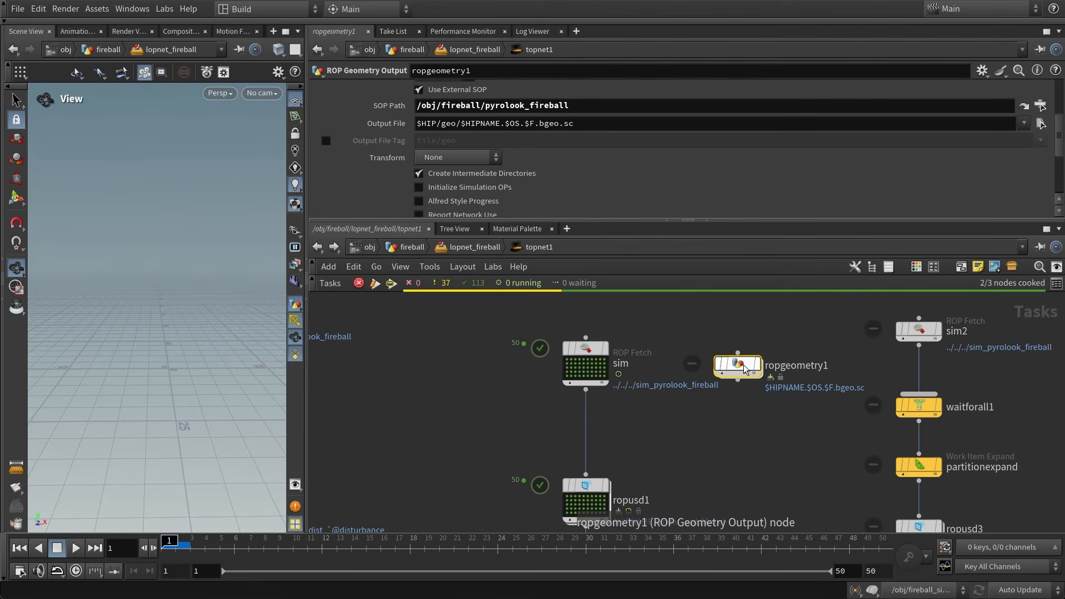
pyautogui.press('Delete')
pyautogui.click(585, 362)
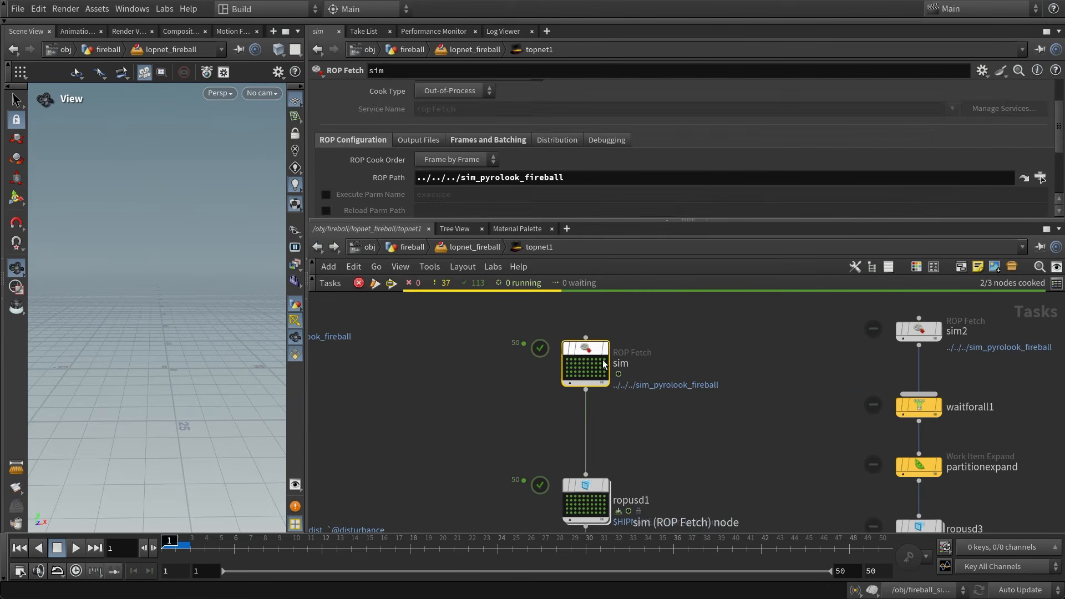
# - Review the middle chain from sim to render, comparing the frame and batching settings of the ropusd1 and render nodes
pyautogui.scroll(-2, 672, 412)
pyautogui.moveTo(673, 414); pyautogui.dragTo(681, 384, button='middle')
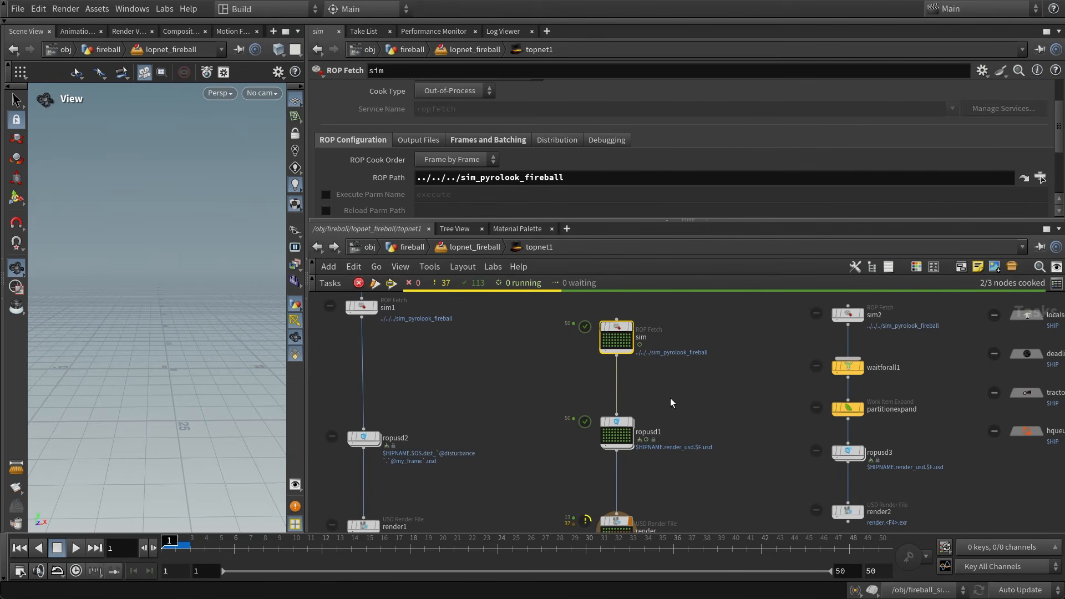
pyautogui.moveTo(670, 397); pyautogui.dragTo(675, 379, button='middle')
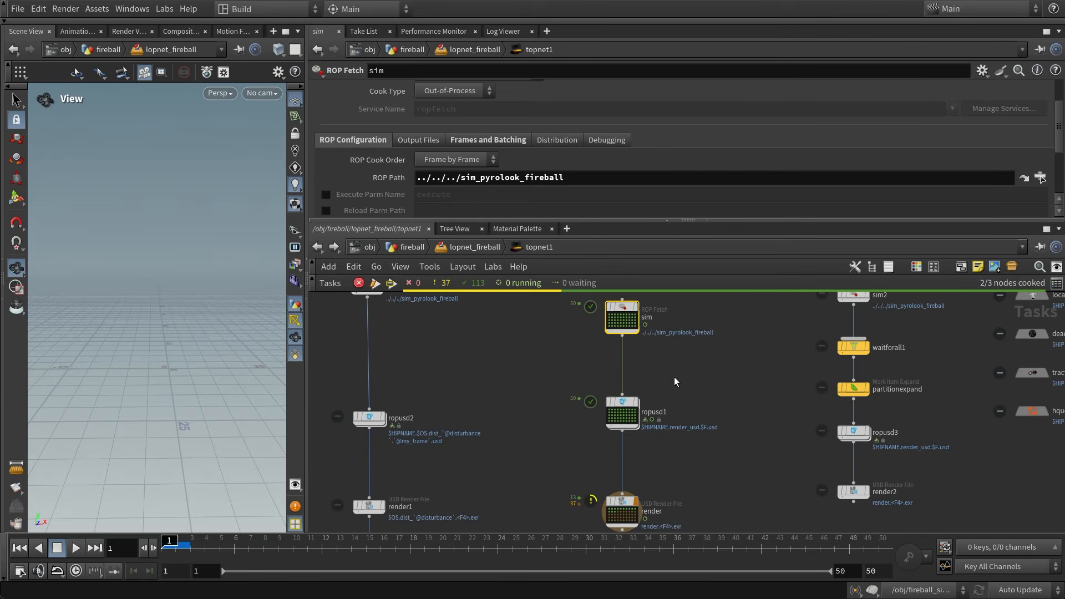
pyautogui.moveTo(623, 305)
pyautogui.moveTo(684, 488); pyautogui.dragTo(691, 463, button='middle')
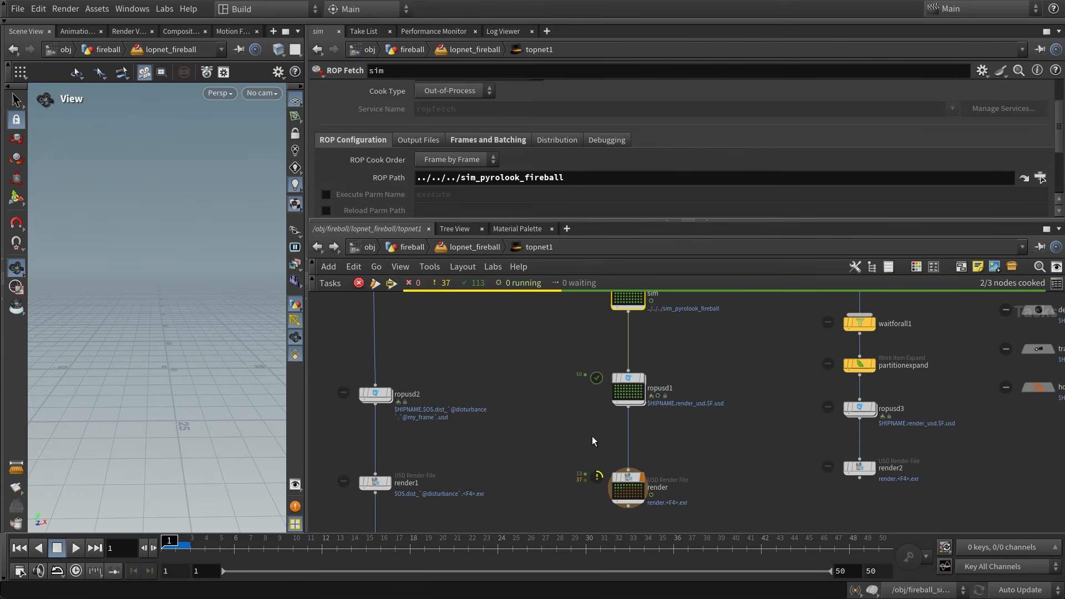
pyautogui.click(625, 389)
pyautogui.moveTo(541, 396); pyautogui.dragTo(729, 515)
pyautogui.click(630, 376)
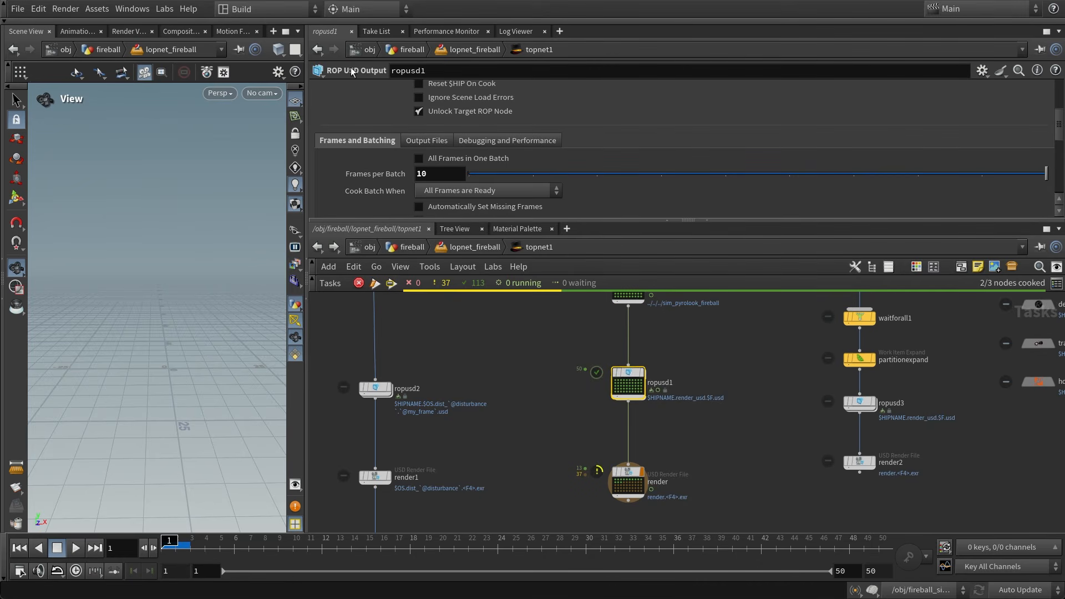
pyautogui.click(627, 480)
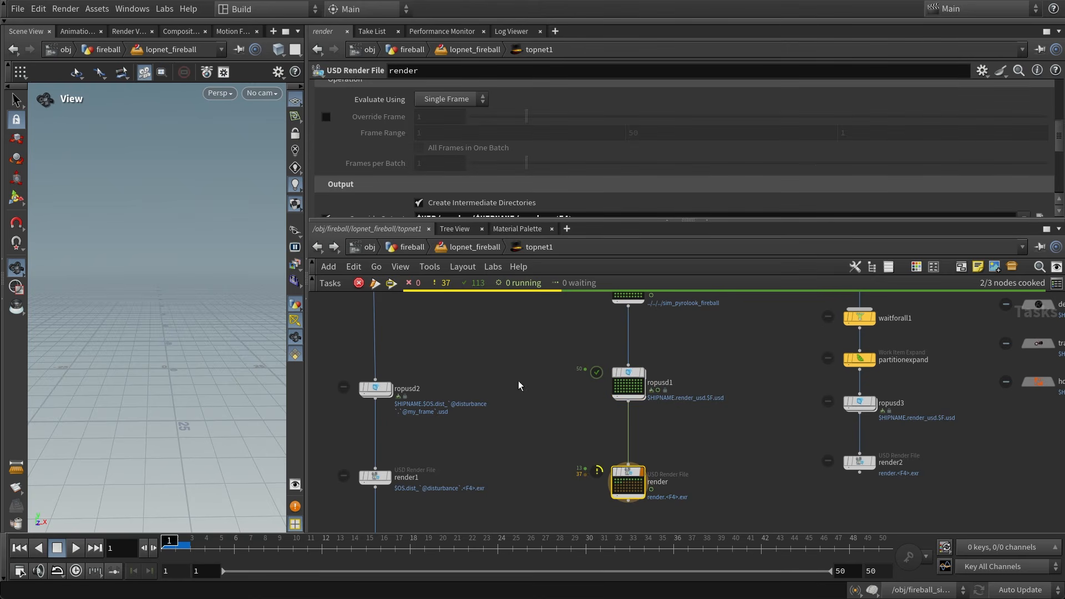
pyautogui.click(625, 373)
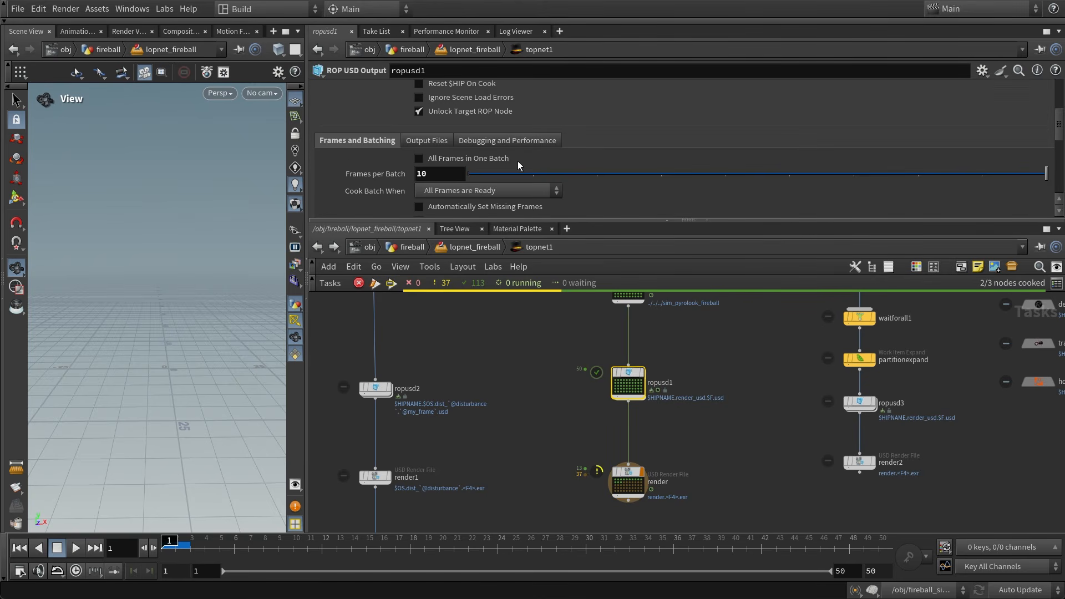
# - Examine the ropusd1 node's frame evaluation, LOP path and output file, including the OUT node it references
pyautogui.scroll(2, 501, 207)
pyautogui.click(342, 91)
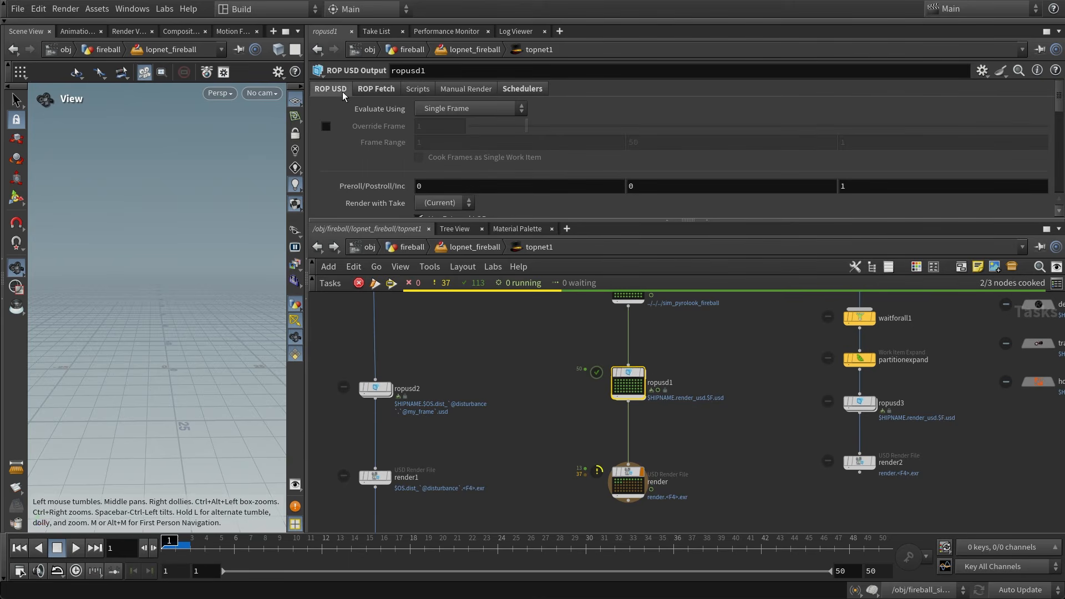
pyautogui.scroll(-3, 387, 136)
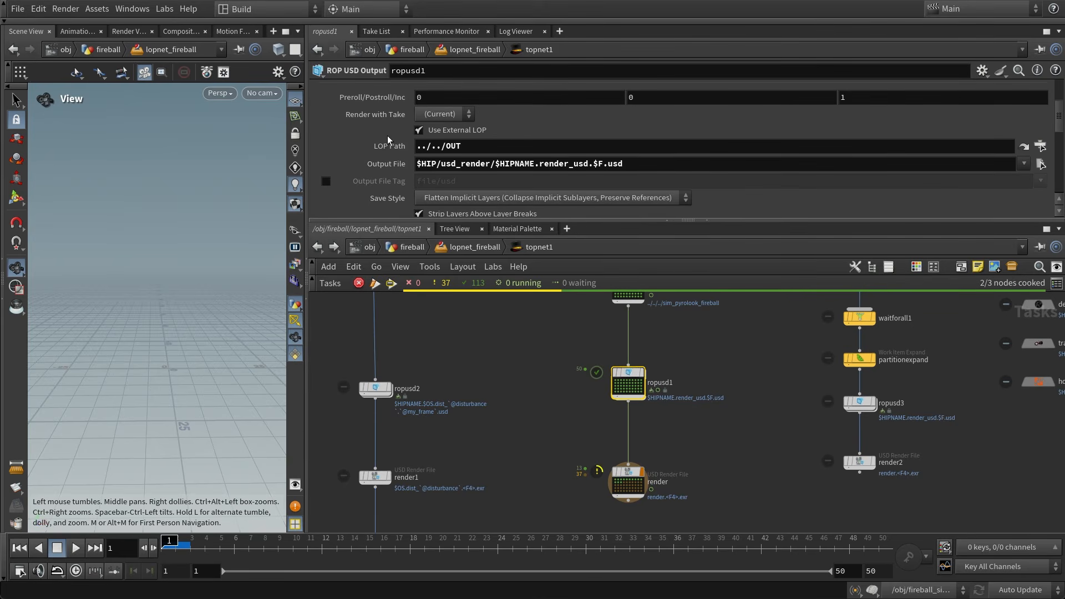
pyautogui.click(1022, 147)
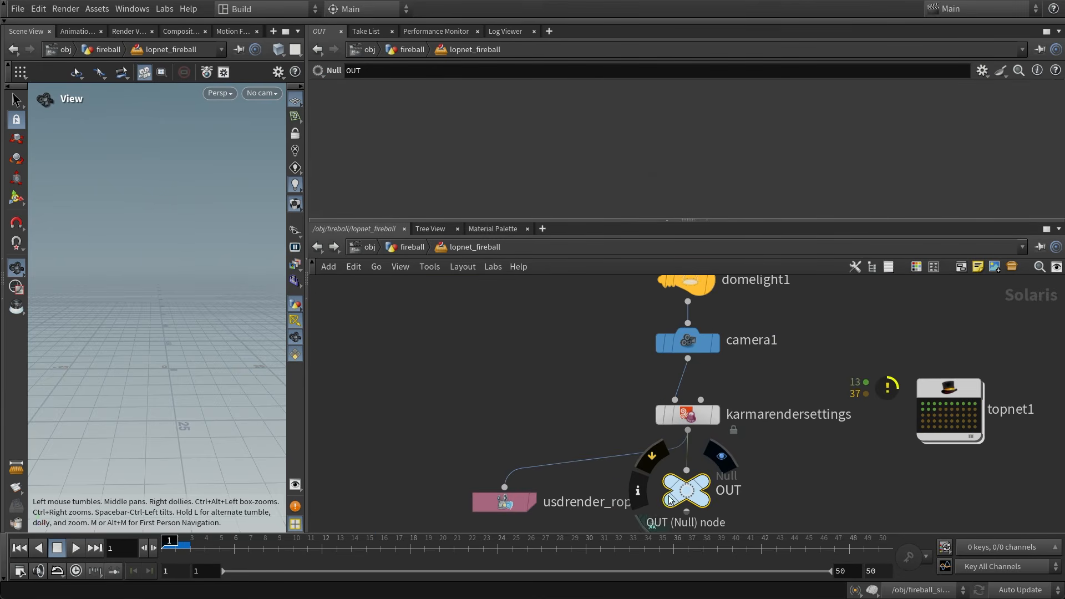
pyautogui.click(317, 247)
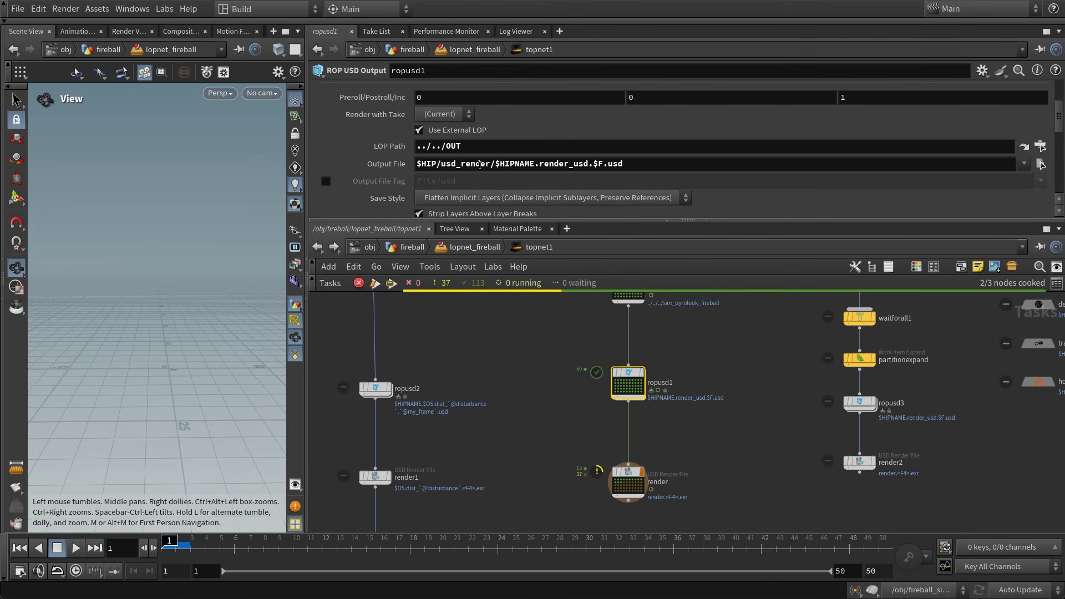
pyautogui.scroll(1, 480, 165)
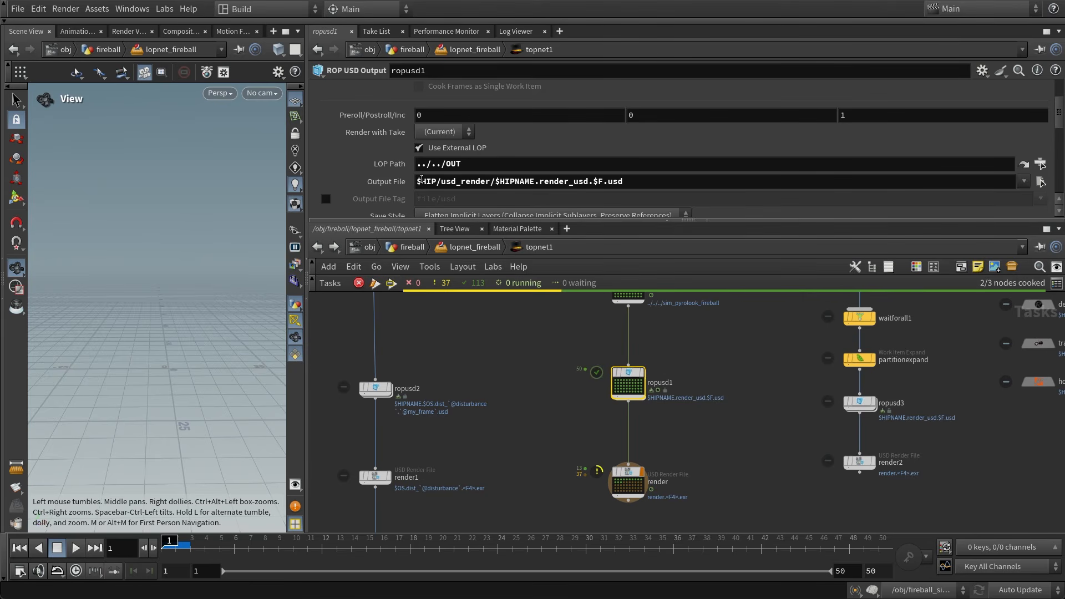
# - Compare the render node's settings with the usd_render folder in the ropusd1 node's output file path
pyautogui.click(626, 474)
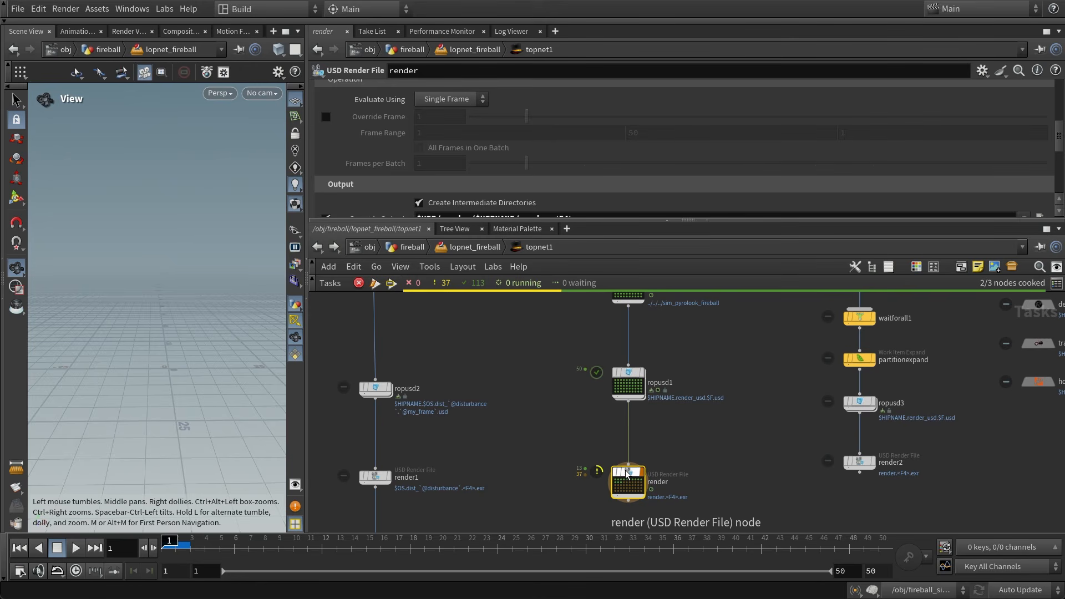
pyautogui.click(625, 376)
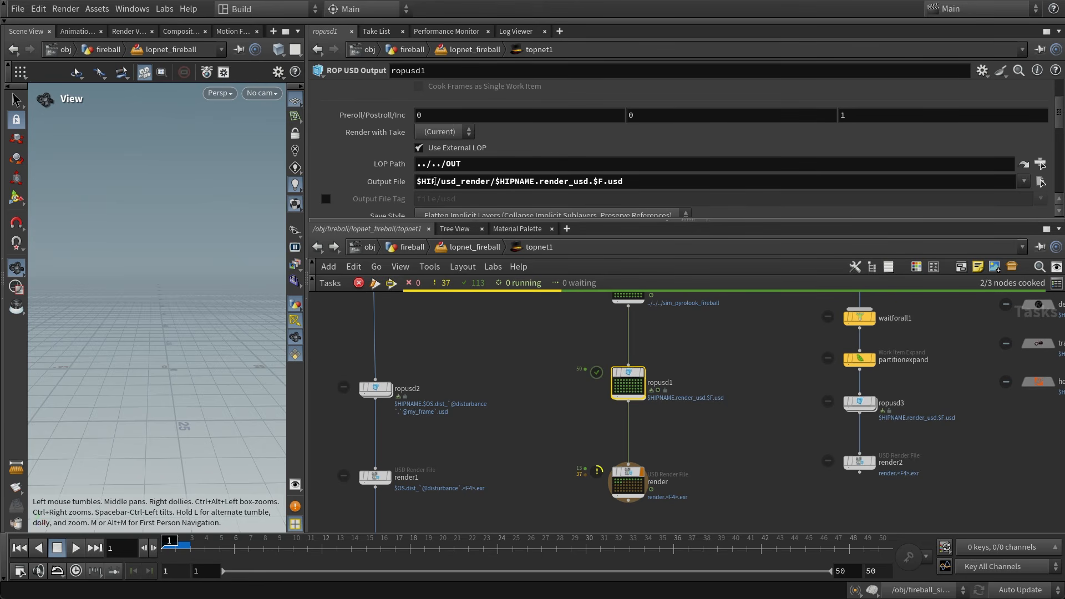
pyautogui.moveTo(441, 181); pyautogui.dragTo(491, 181)
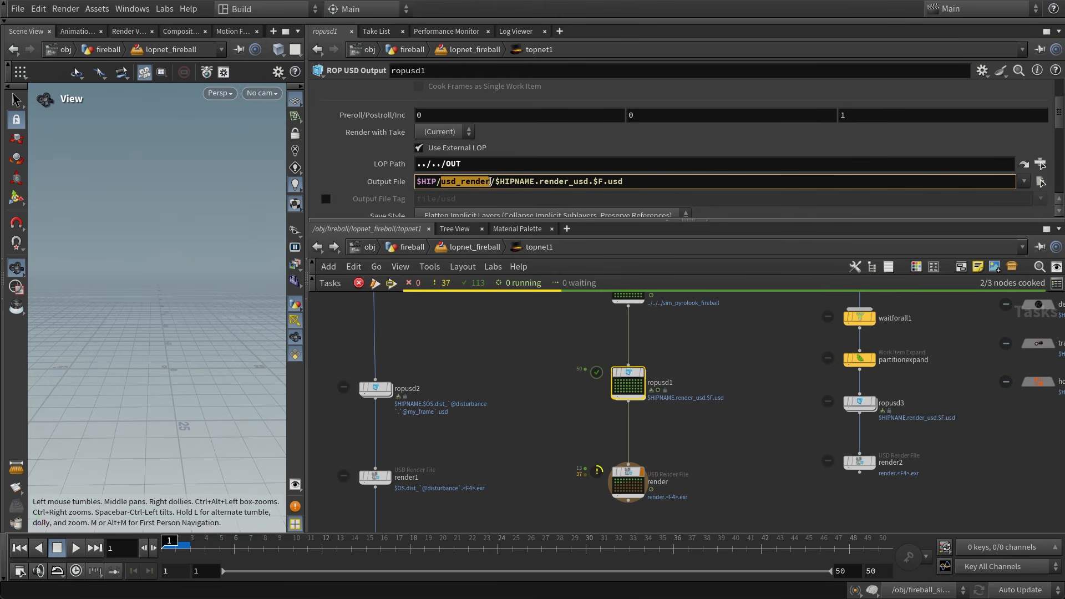
pyautogui.click(492, 182)
pyautogui.click(564, 355)
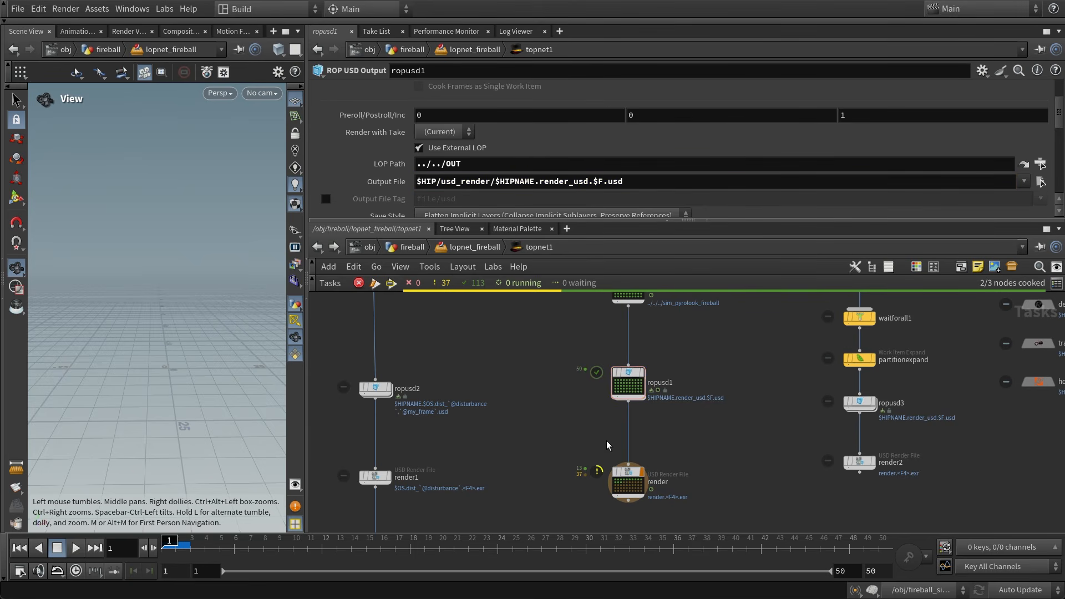
# - Examine the render node's frame evaluation, override output path and USD file source settings
pyautogui.click(631, 475)
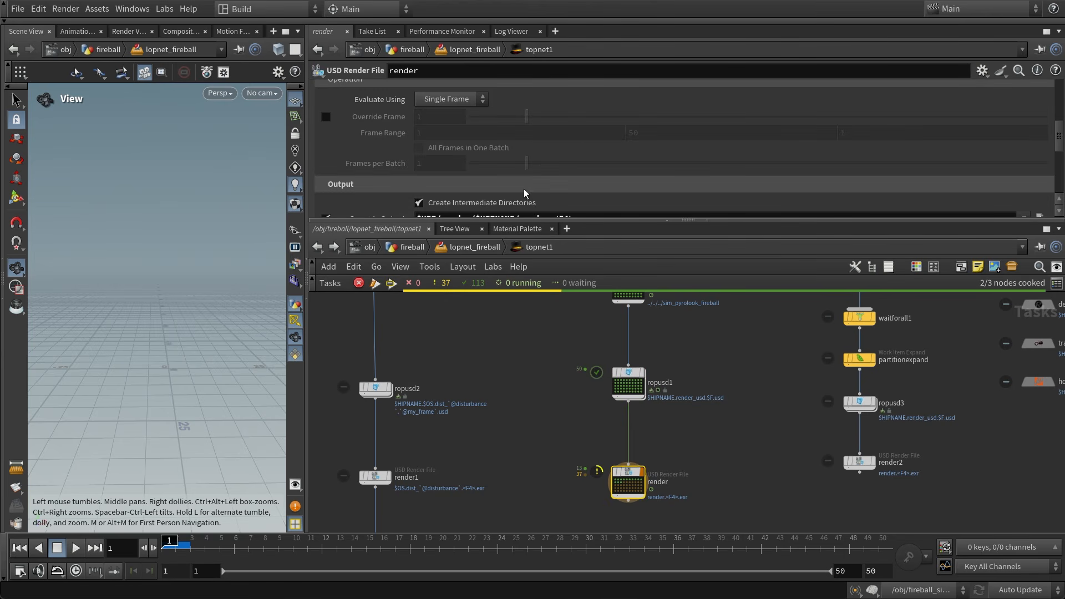
pyautogui.scroll(-2, 527, 197)
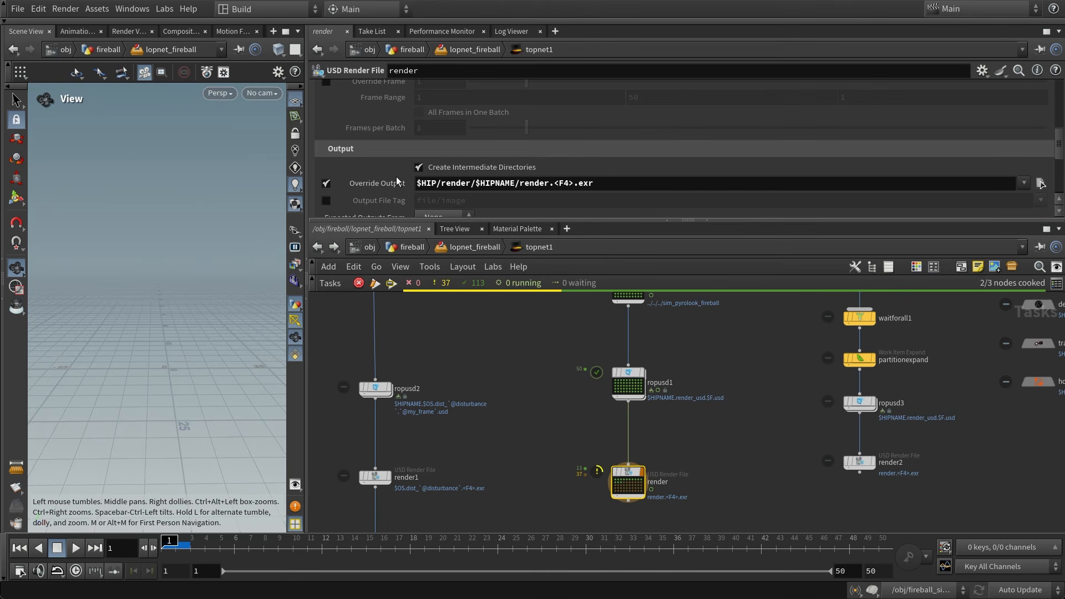
pyautogui.scroll(2, 674, 417)
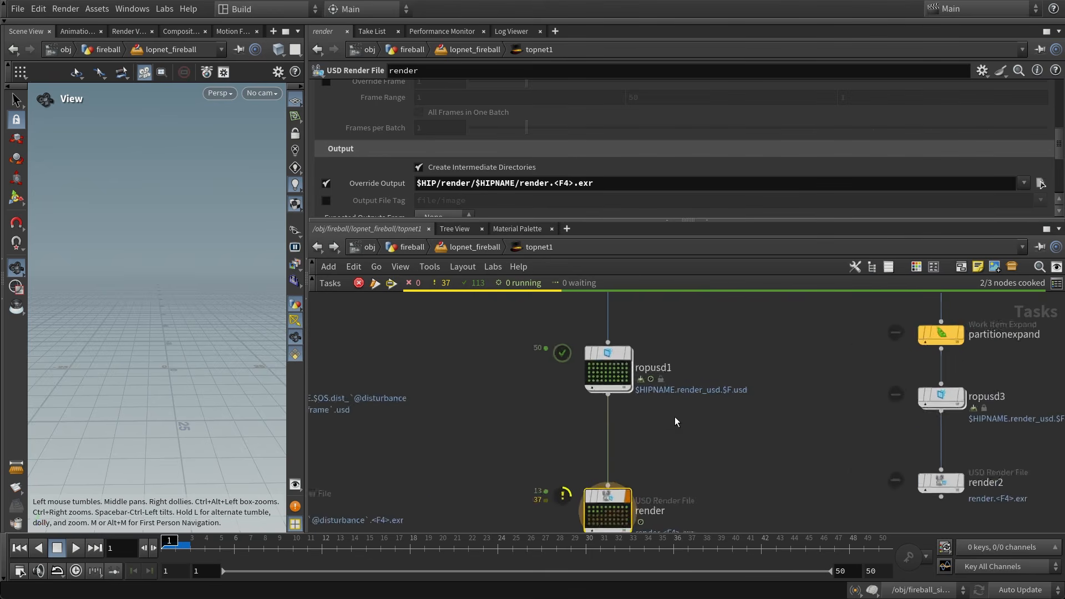
pyautogui.scroll(-3, 674, 417)
pyautogui.scroll(3, 549, 155)
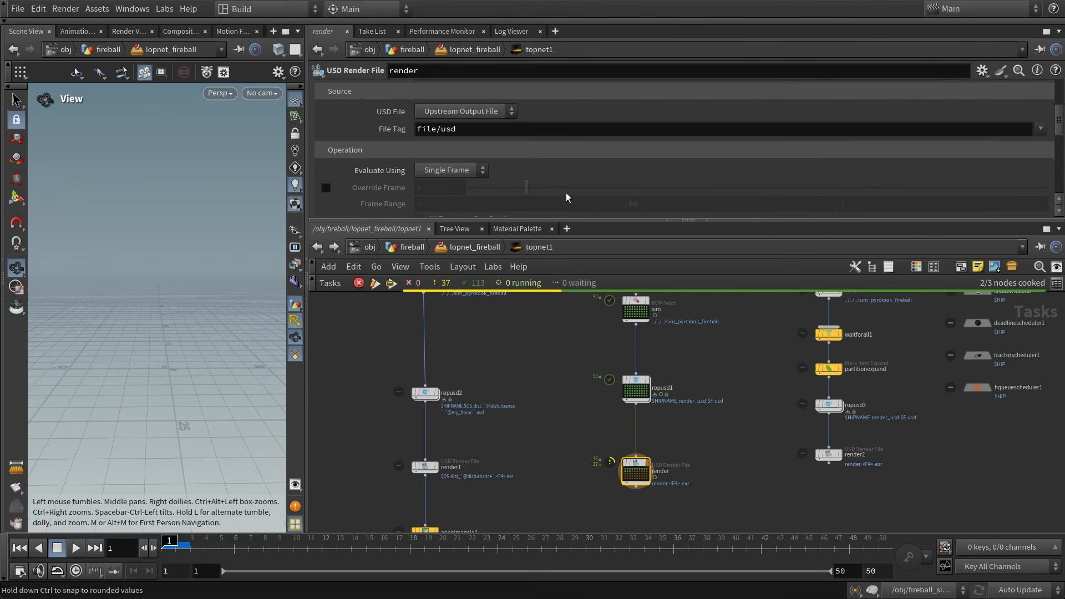
# - Compare the ropusd1 node's exported USD output file with the render node's upstream file source and file tag
pyautogui.click(636, 388)
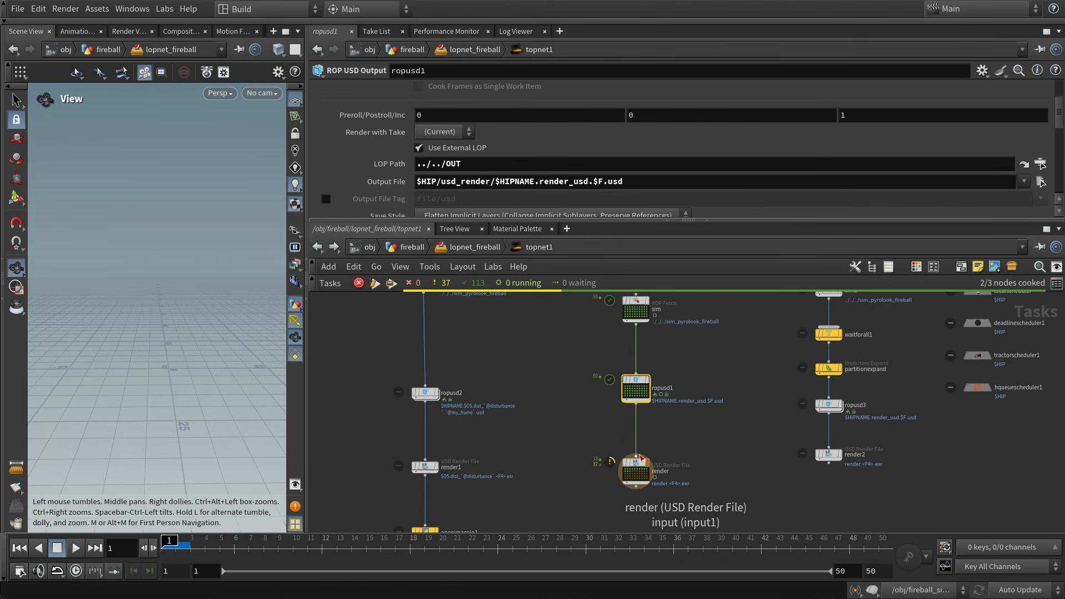
pyautogui.click(636, 471)
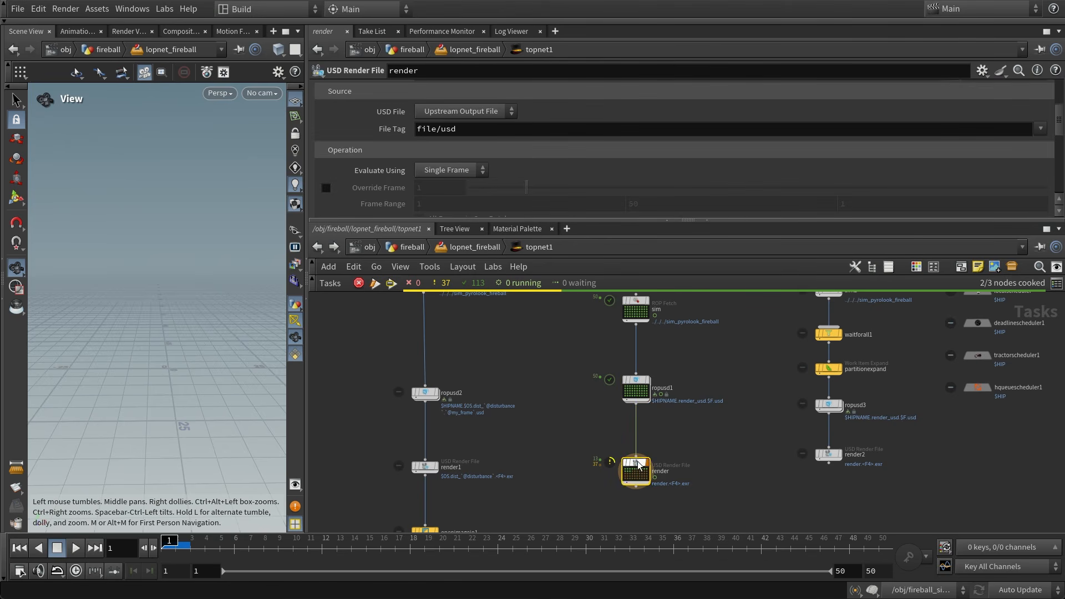
pyautogui.click(644, 389)
pyautogui.scroll(2, 646, 390)
pyautogui.scroll(-3, 643, 373)
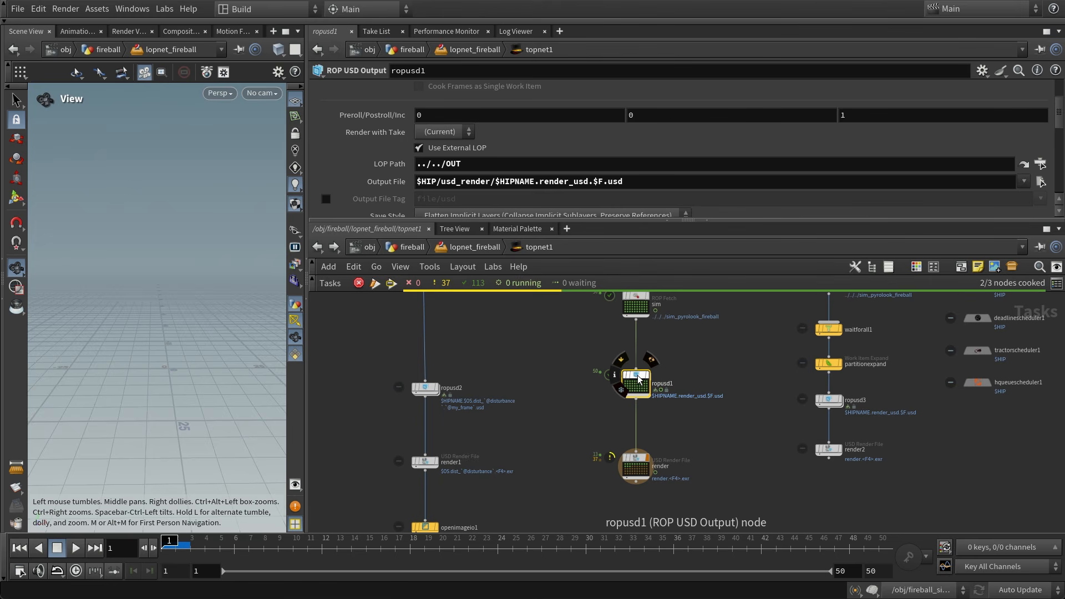
pyautogui.click(638, 460)
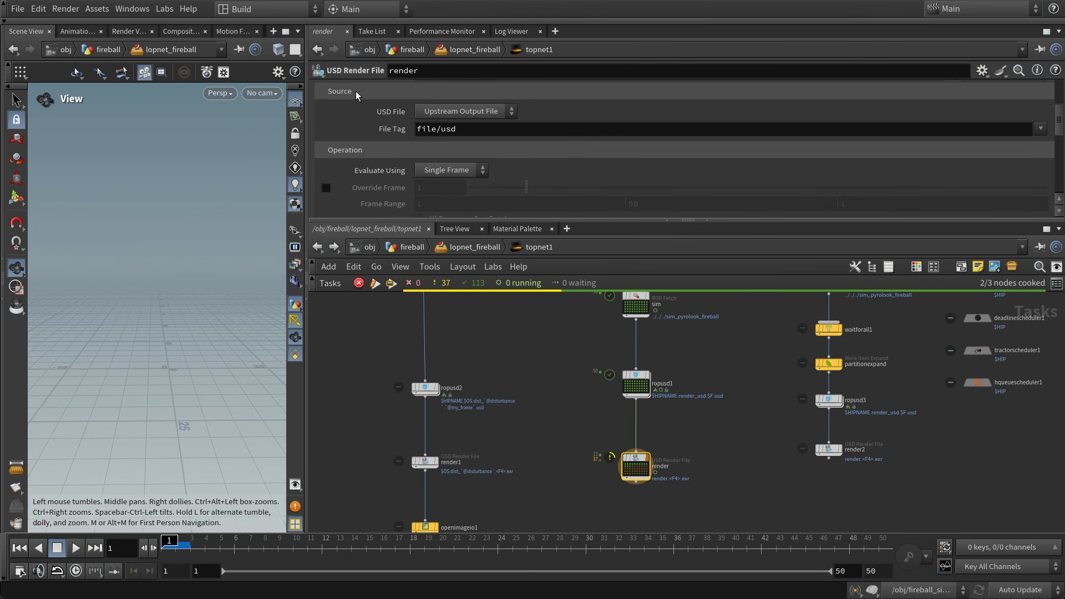
pyautogui.click(640, 377)
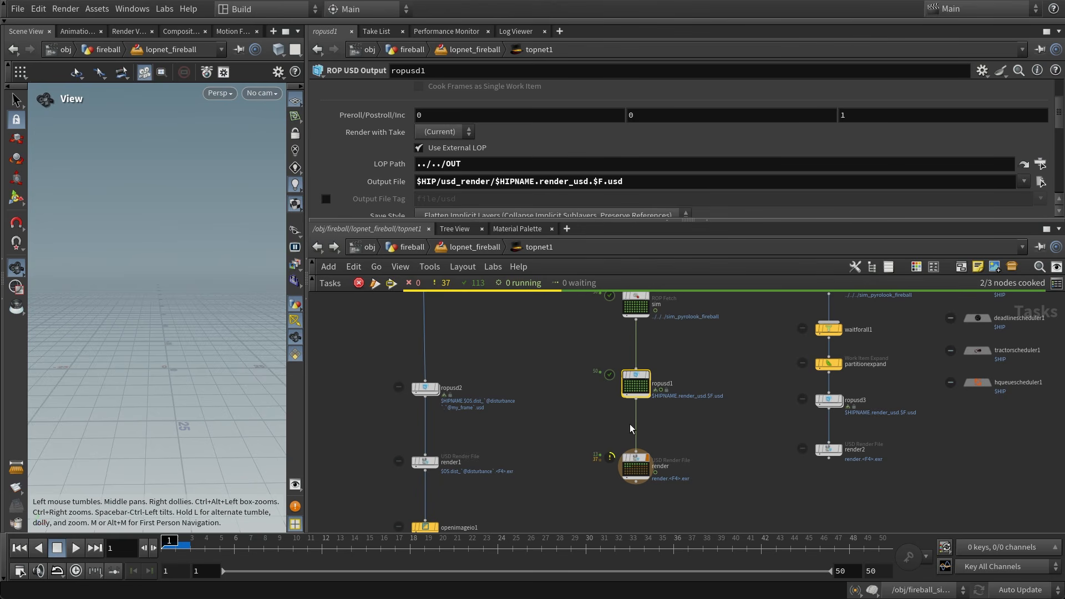
pyautogui.moveTo(637, 458)
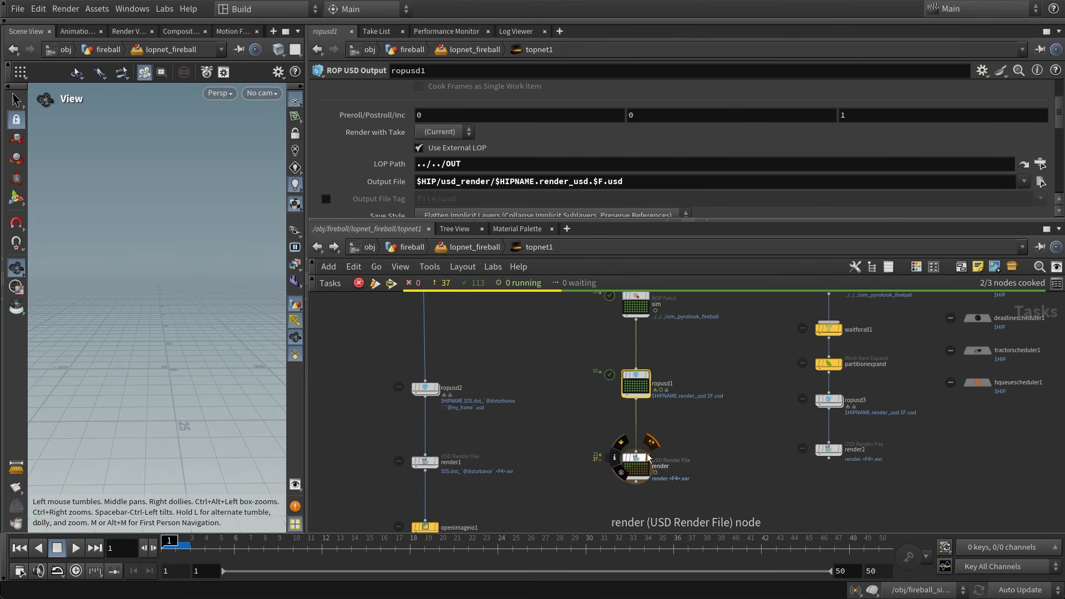
pyautogui.scroll(-3, 712, 436)
pyautogui.scroll(2, 641, 421)
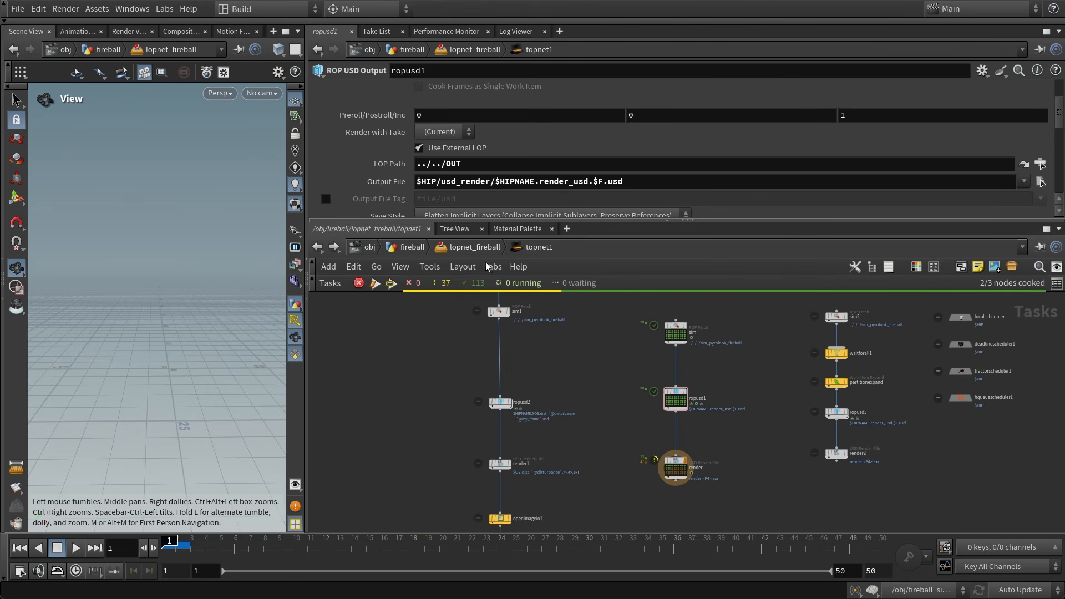
# - Go up to lopnet_fireball and inspect the usdrender_rop1 node's frame range, render delegate and override settings
pyautogui.click(478, 248)
pyautogui.click(518, 495)
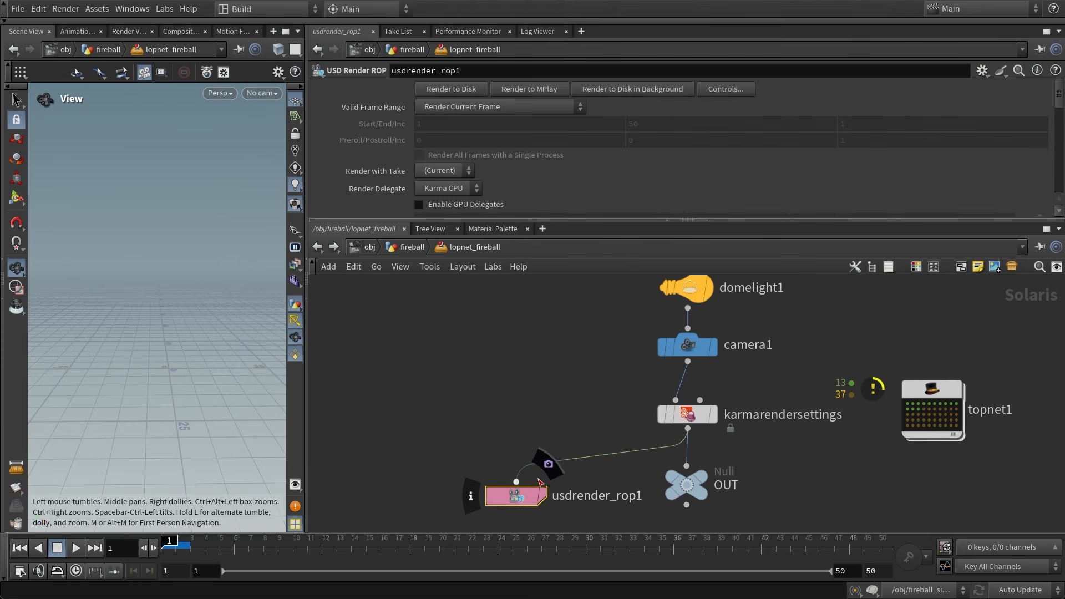
pyautogui.scroll(-2, 518, 415)
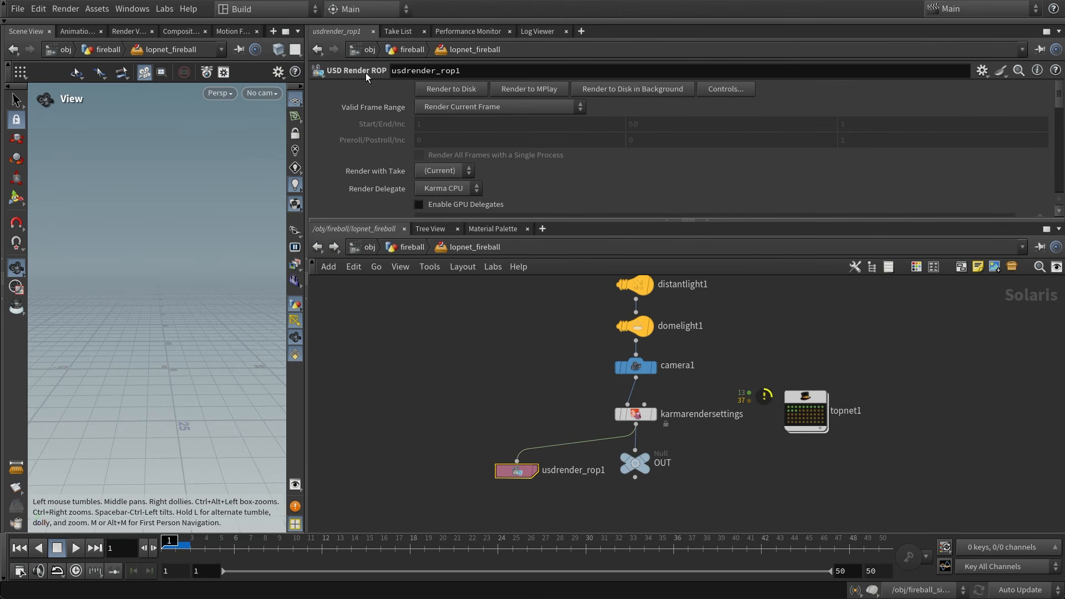
pyautogui.scroll(-10, 480, 201)
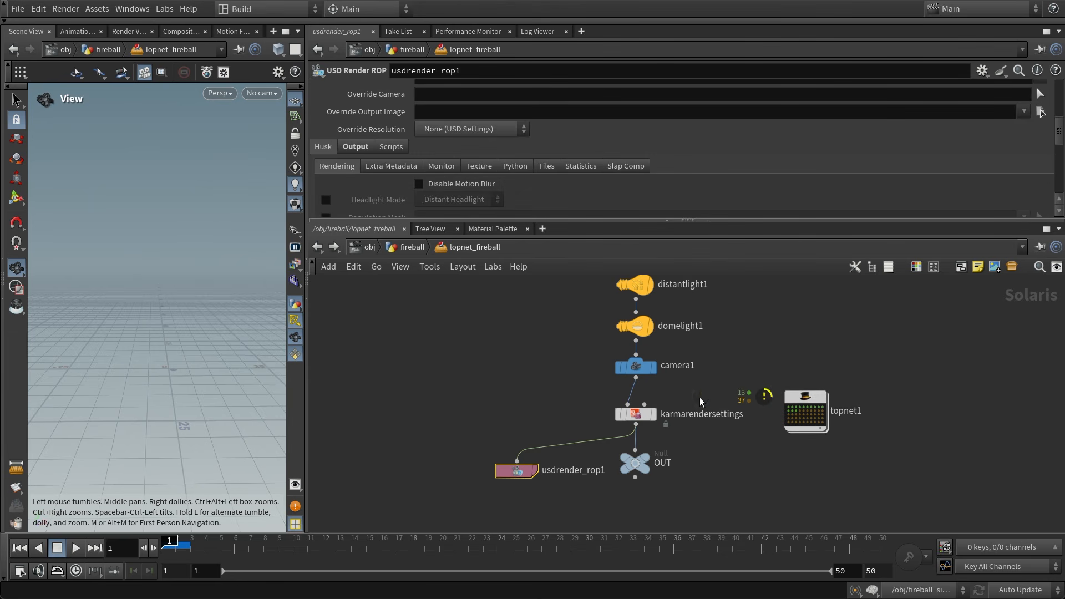
# - Add a ROP Fetch node beside the render node inside topnet1
pyautogui.doubleClick(818, 408)
pyautogui.scroll(5, 804, 404)
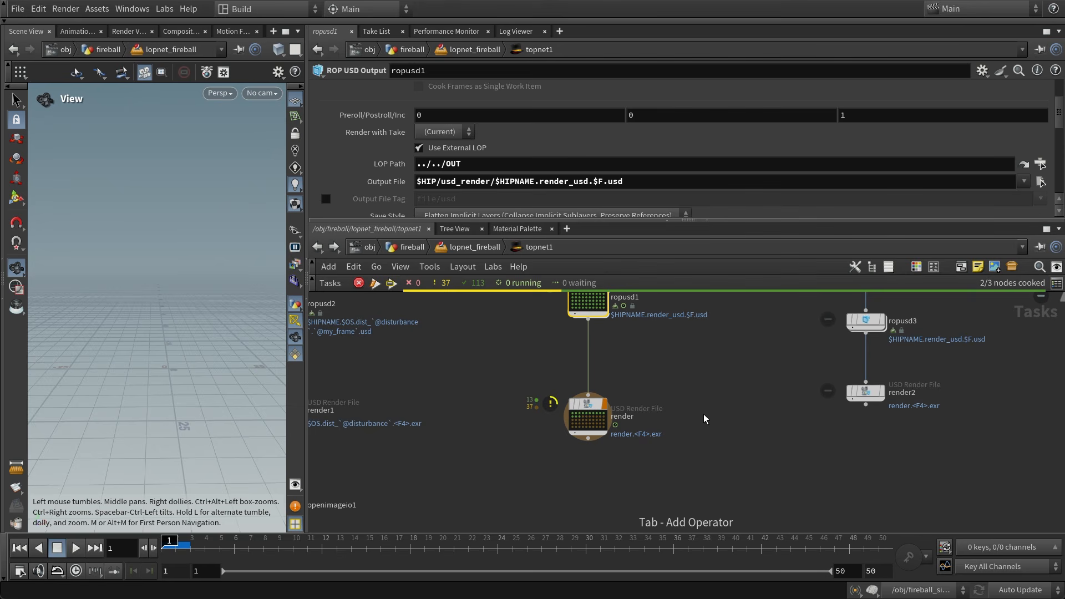
pyautogui.press('Return')
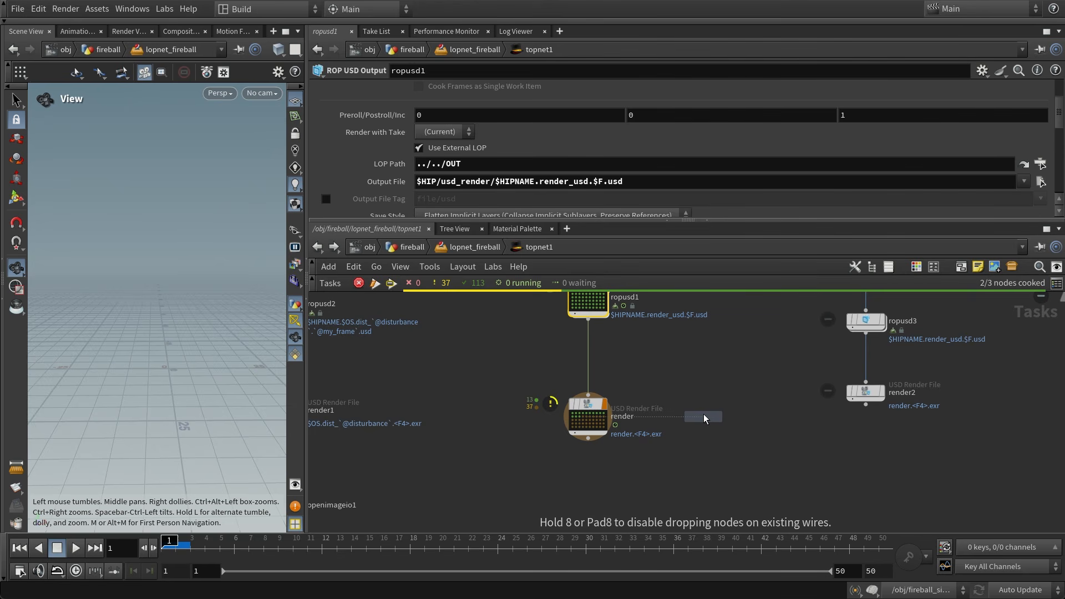
pyautogui.click(712, 416)
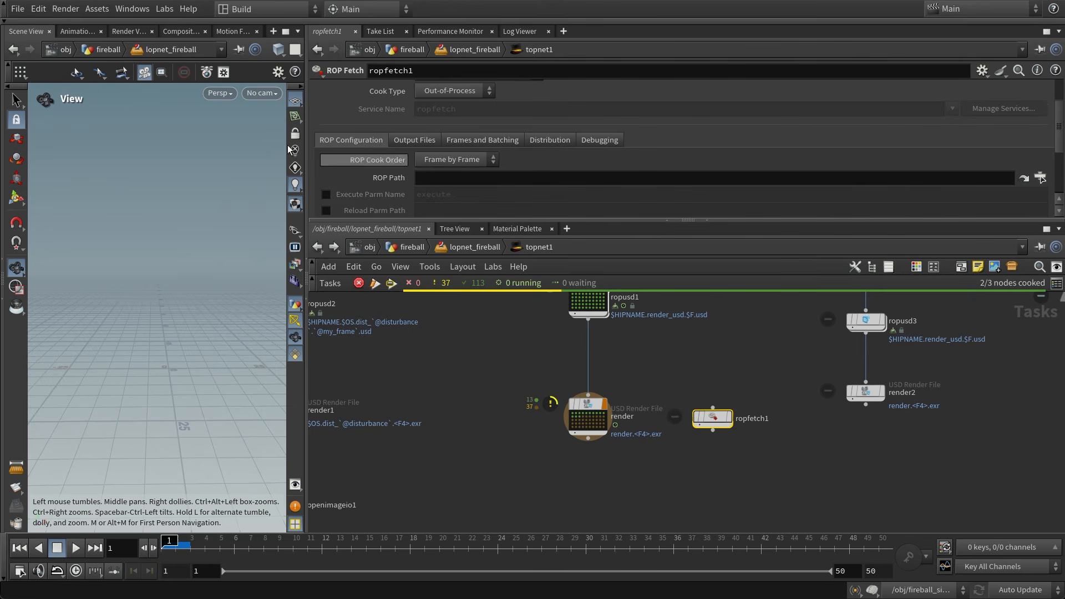
# - Delete the usdrender_rop1 node from lopnet_fireball and return to topnet1
pyautogui.press('u')
pyautogui.click(527, 468)
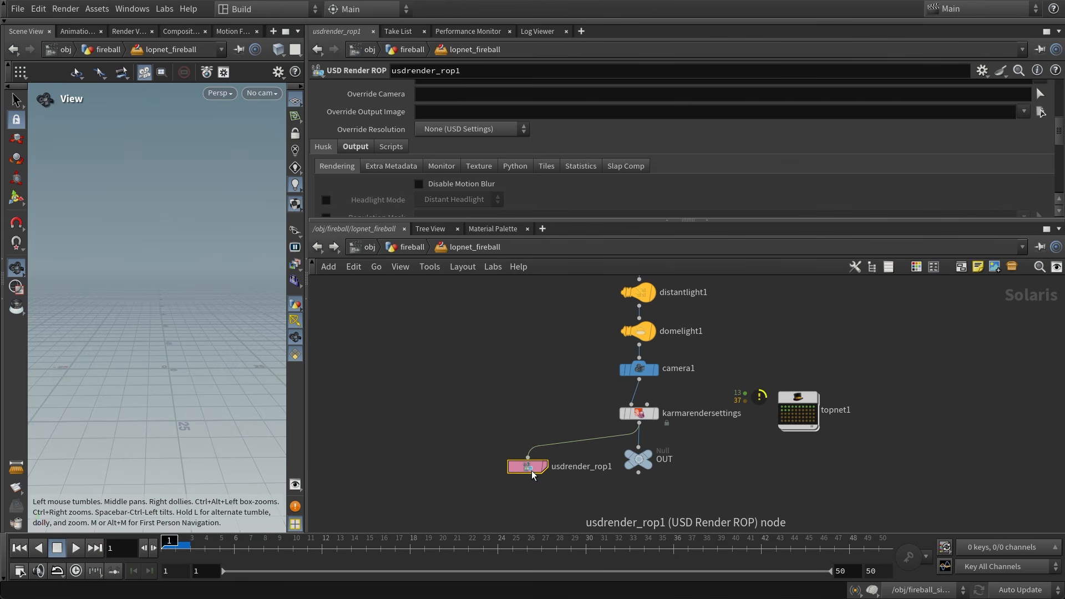
pyautogui.press('Delete')
pyautogui.doubleClick(799, 410)
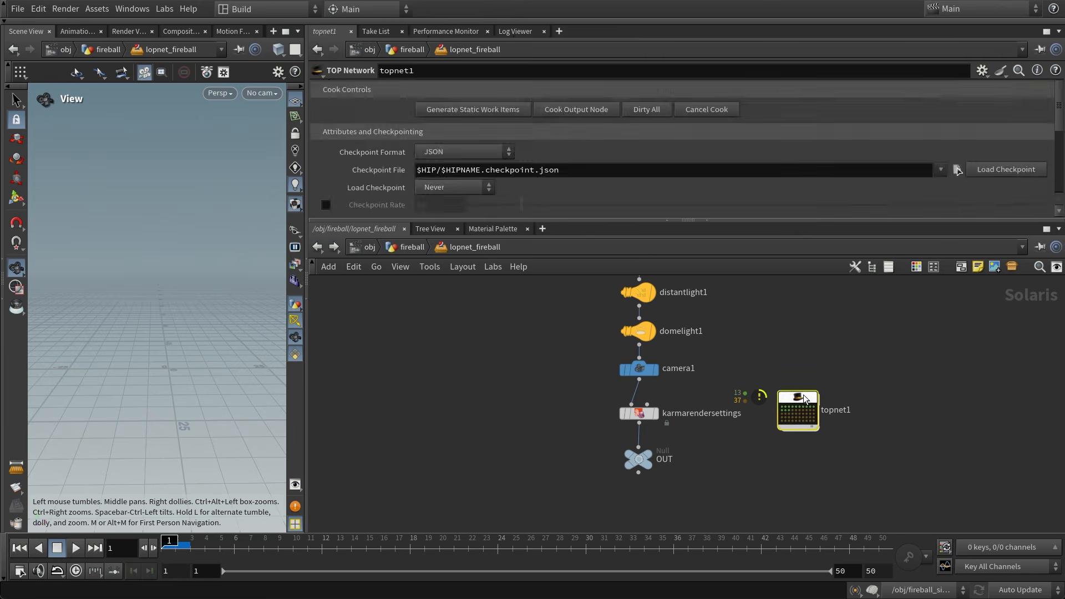
# - Highlight the ropusd1 and render nodes, and delete the unconnected ropfetch1 node beside them
pyautogui.scroll(-4, 693, 420)
pyautogui.moveTo(693, 419); pyautogui.dragTo(659, 437, button='middle')
pyautogui.scroll(4, 611, 391)
pyautogui.moveTo(576, 355); pyautogui.dragTo(671, 502)
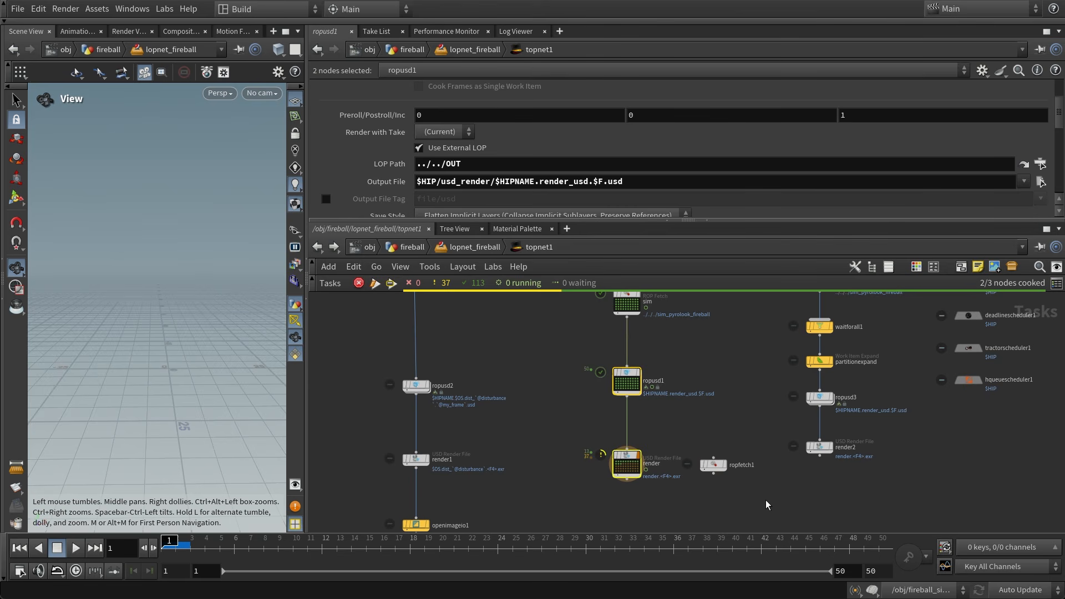
pyautogui.moveTo(766, 500); pyautogui.dragTo(699, 434)
pyautogui.press('Delete')
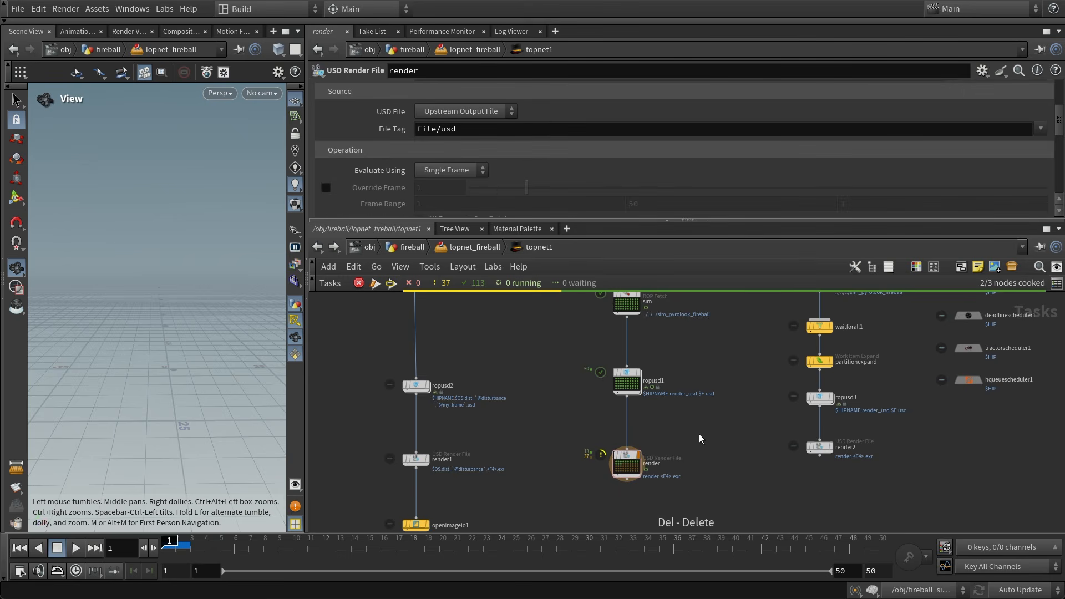
# - Review the start of the middle chain by inspecting the sim and ropusd1 nodes in order
pyautogui.scroll(-2, 738, 435)
pyautogui.scroll(2, 687, 434)
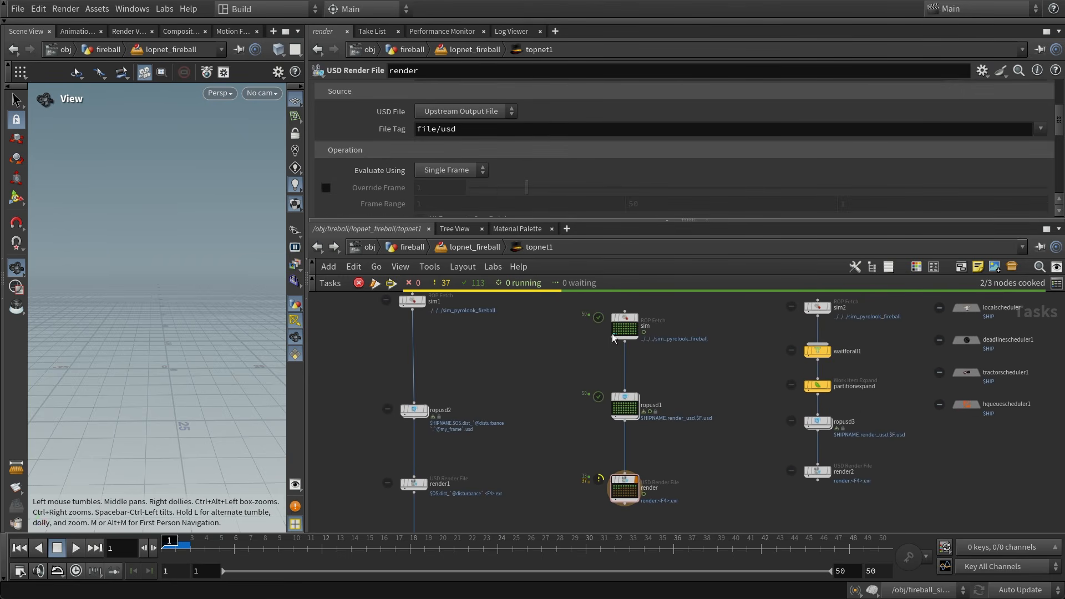
pyautogui.click(624, 316)
pyautogui.click(626, 410)
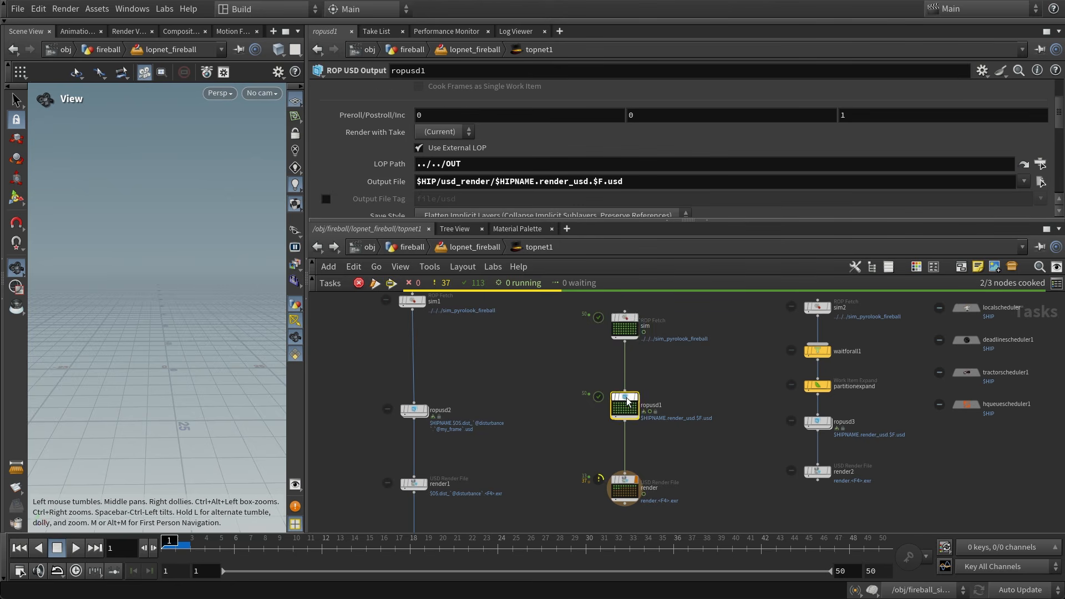
# - Select the whole chain from sim2 through waitforall1, partitionexpand and ropusd3 to render2
pyautogui.scroll(-2, 713, 401)
pyautogui.moveTo(713, 399); pyautogui.dragTo(705, 412, button='middle')
pyautogui.moveTo(689, 384); pyautogui.dragTo(685, 391, button='middle')
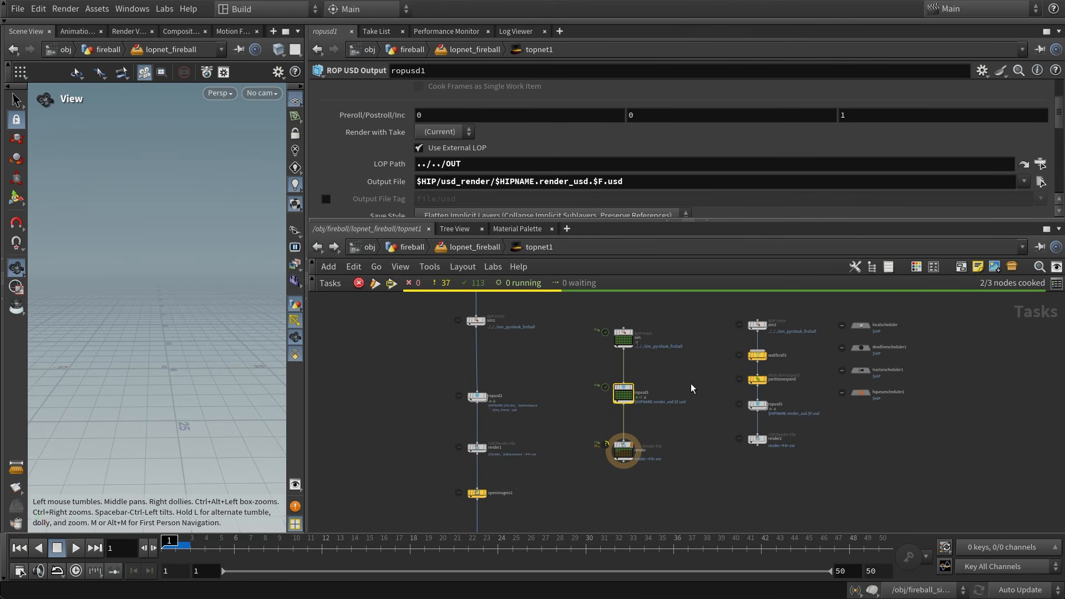
pyautogui.moveTo(704, 303); pyautogui.dragTo(796, 496)
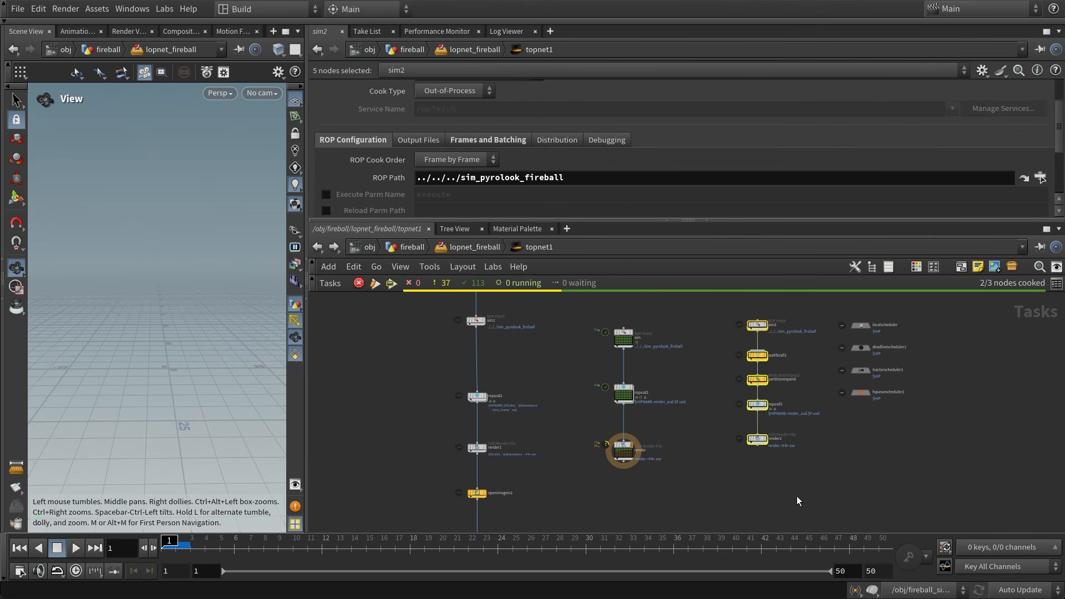